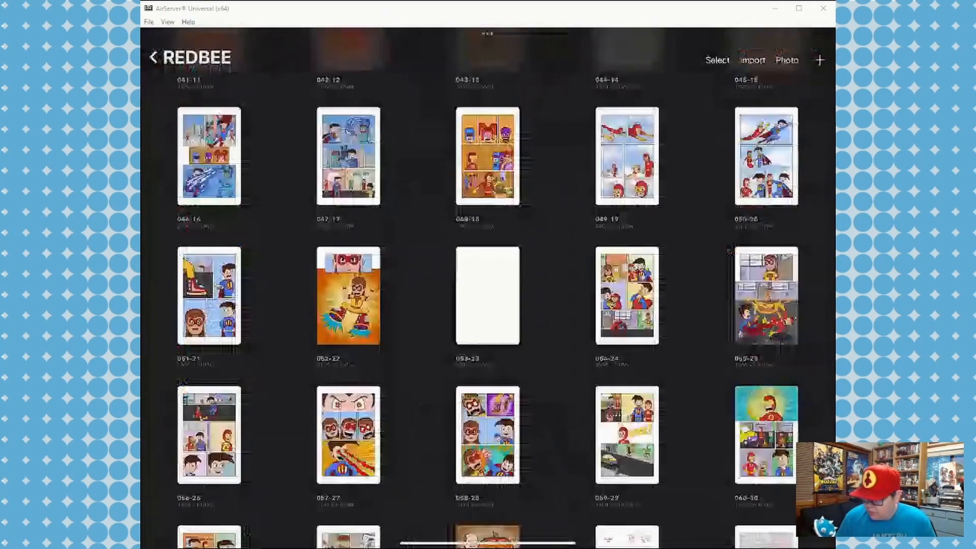
Open the blank-looking 053-23 artwork and view its dimensions in the canvas information
click(487, 296)
click(198, 39)
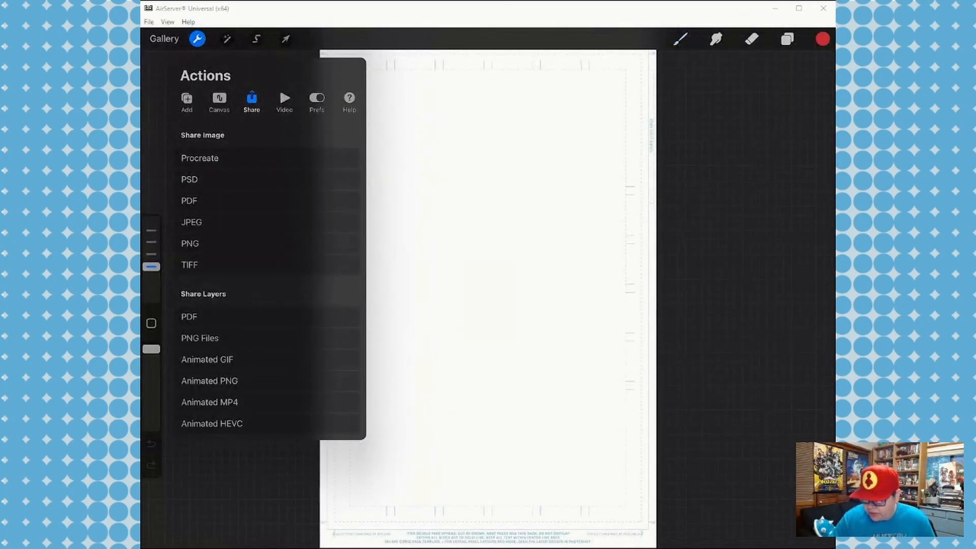
click(219, 102)
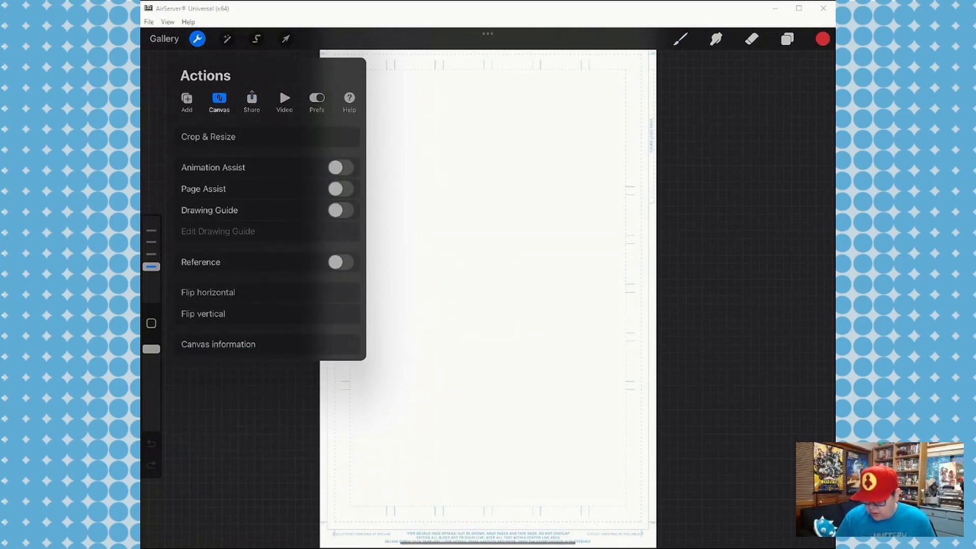
click(218, 344)
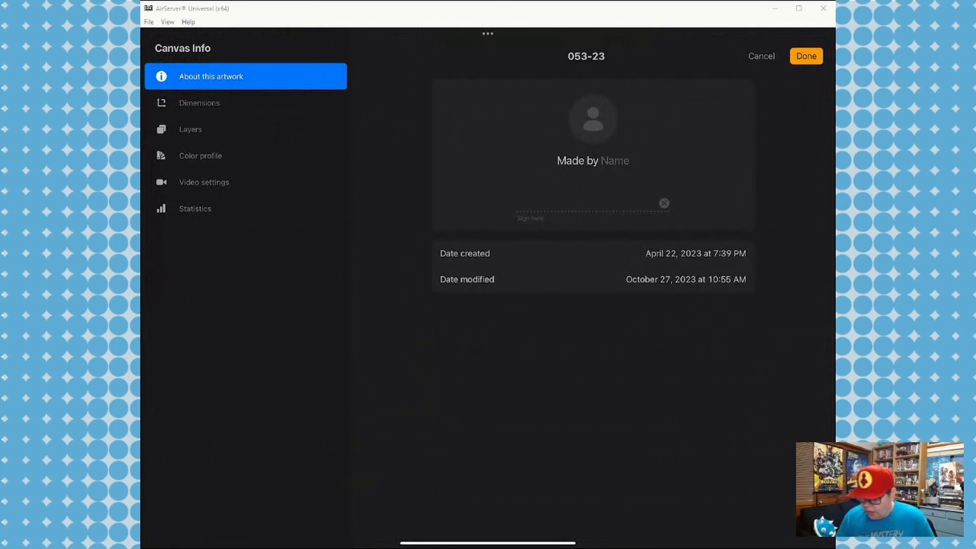
click(200, 102)
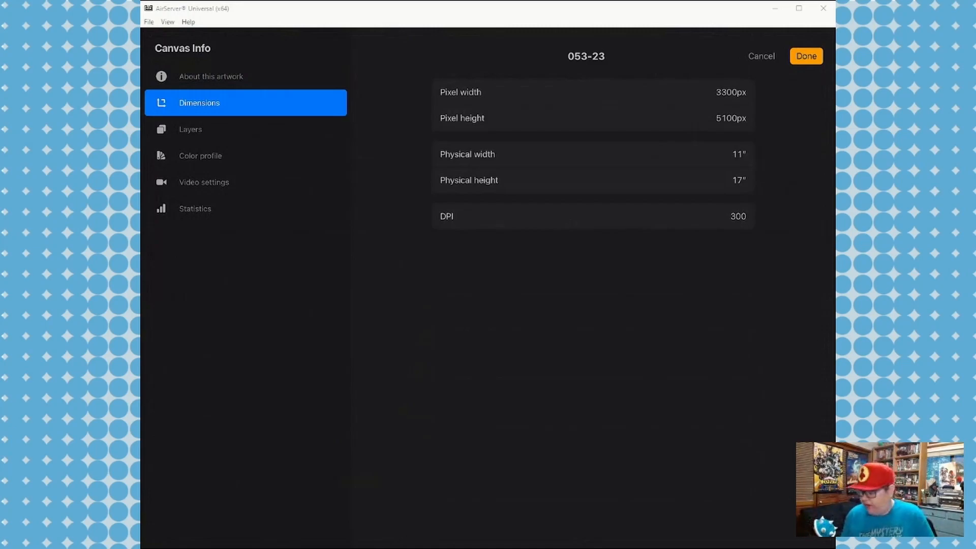
click(806, 56)
click(197, 38)
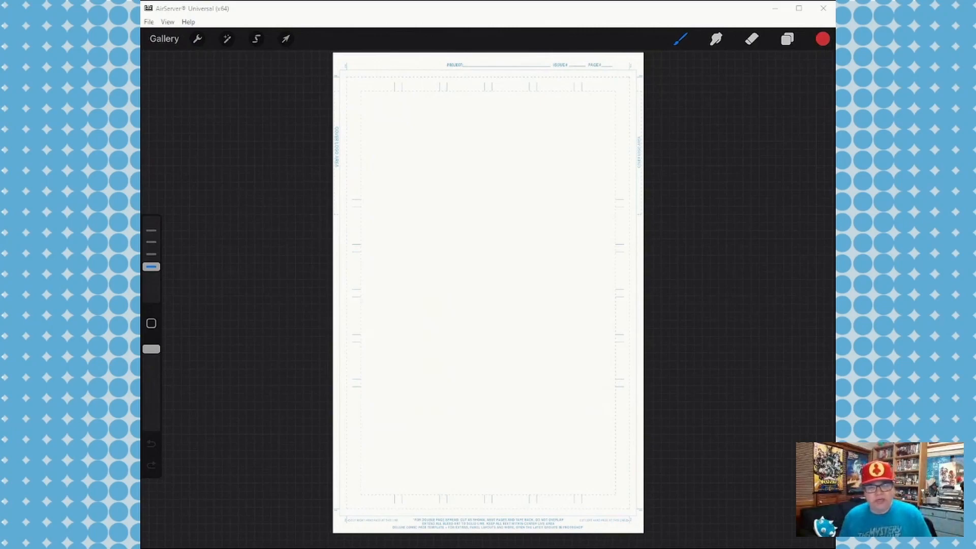
Show the red pencil sketch on Layer 5 and bring its first panel into close view
scroll(488, 292, down, 1)
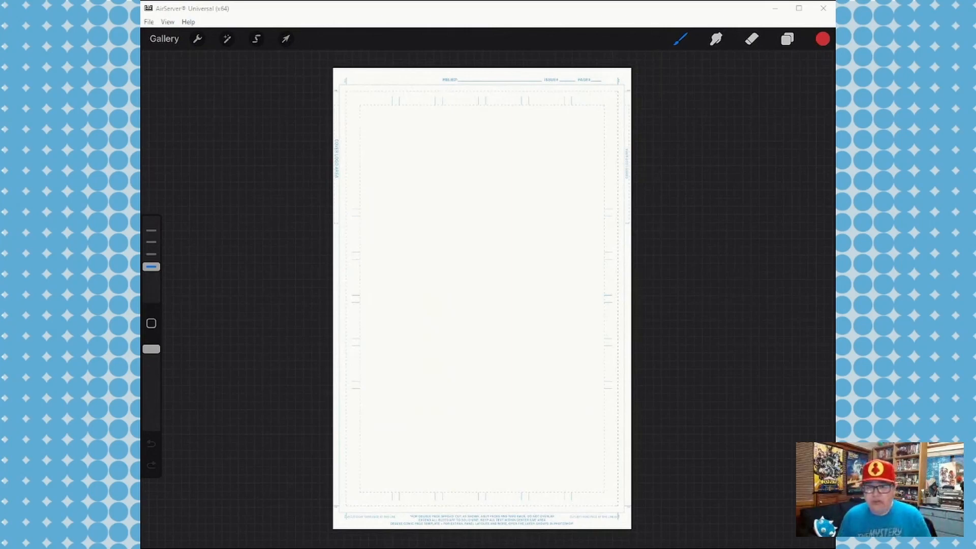
scroll(482, 298, up, 1)
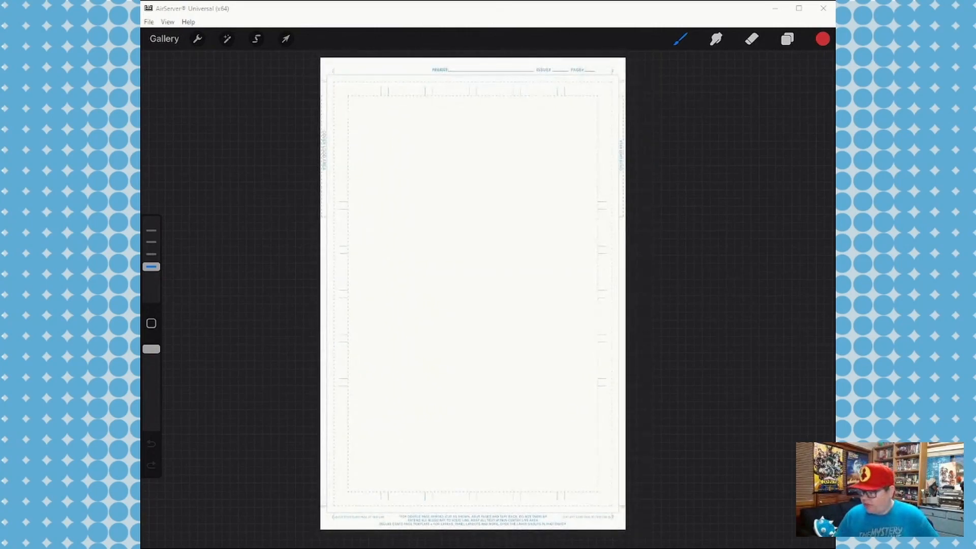
click(787, 39)
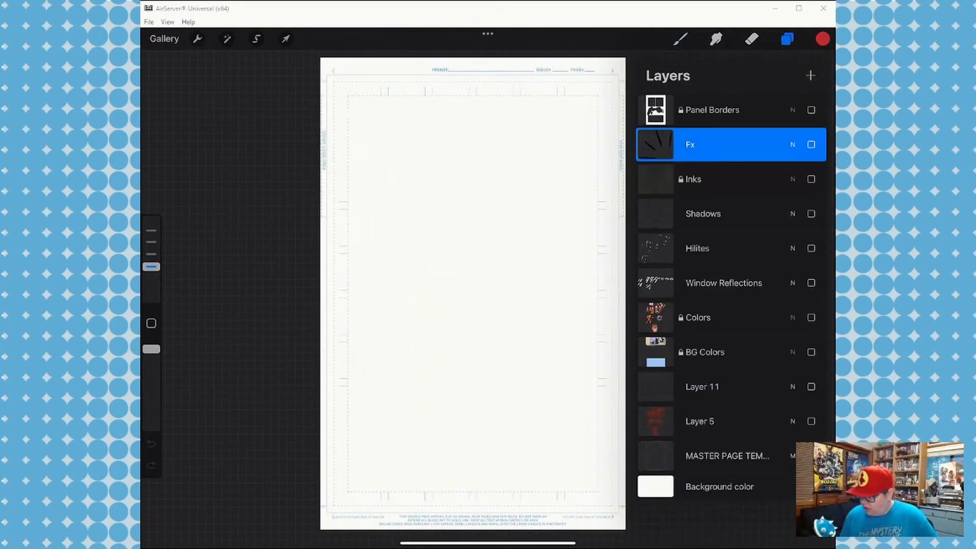
click(811, 421)
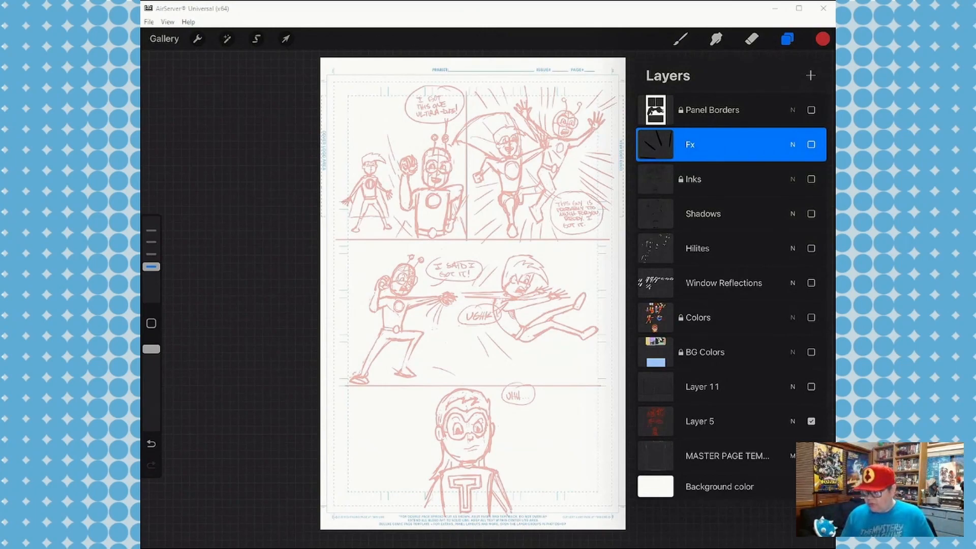
scroll(473, 293, up, 1)
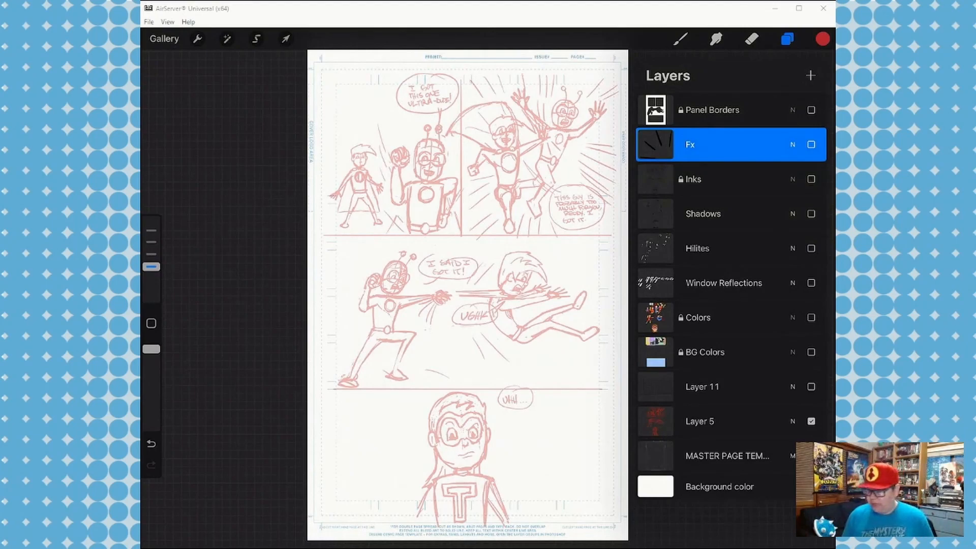
scroll(467, 294, up, 5)
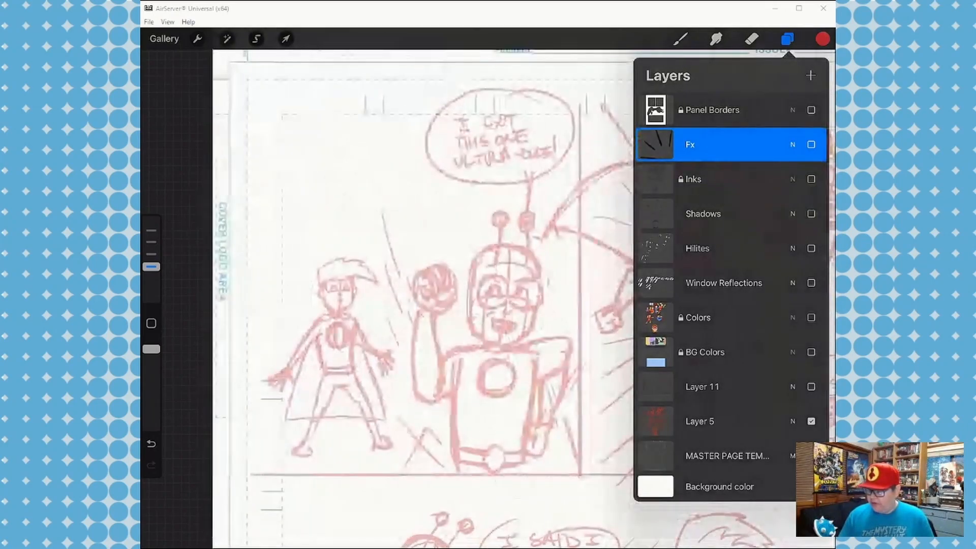
key(b)
scroll(488, 295, up, 2)
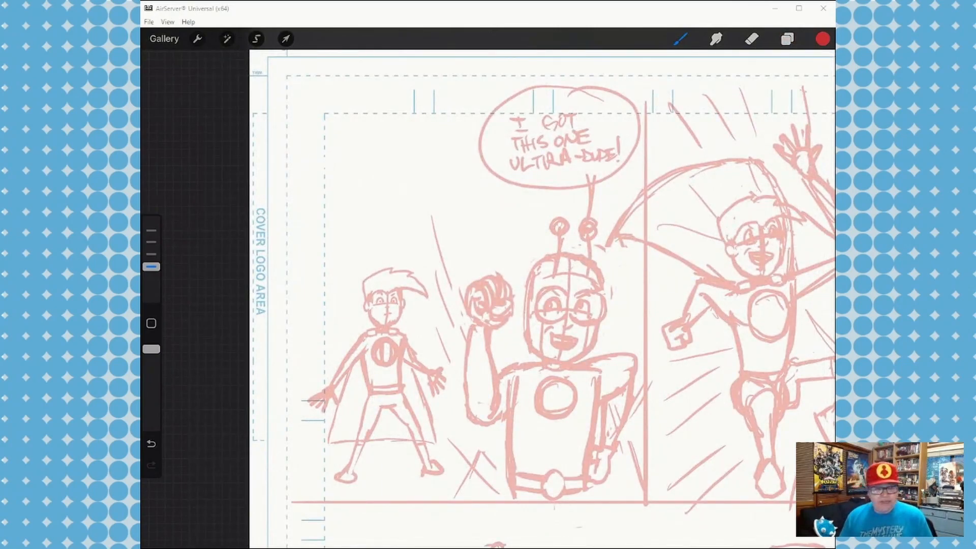
scroll(549, 294, down, 2)
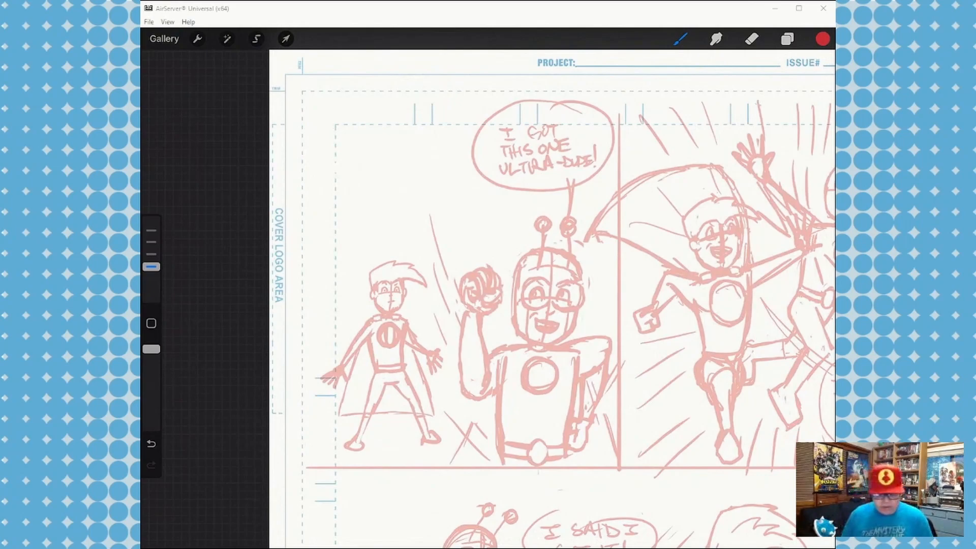
Try to enlarge and reposition the first panel's sketch using a freehand selection and a uniform transform
click(256, 38)
drag(340, 161, 330, 183)
click(341, 161)
click(285, 39)
mouse_move(613, 193)
mouse_down()
mouse_move(656, 127)
mouse_move(703, 109)
mouse_up()
drag(515, 288, 460, 270)
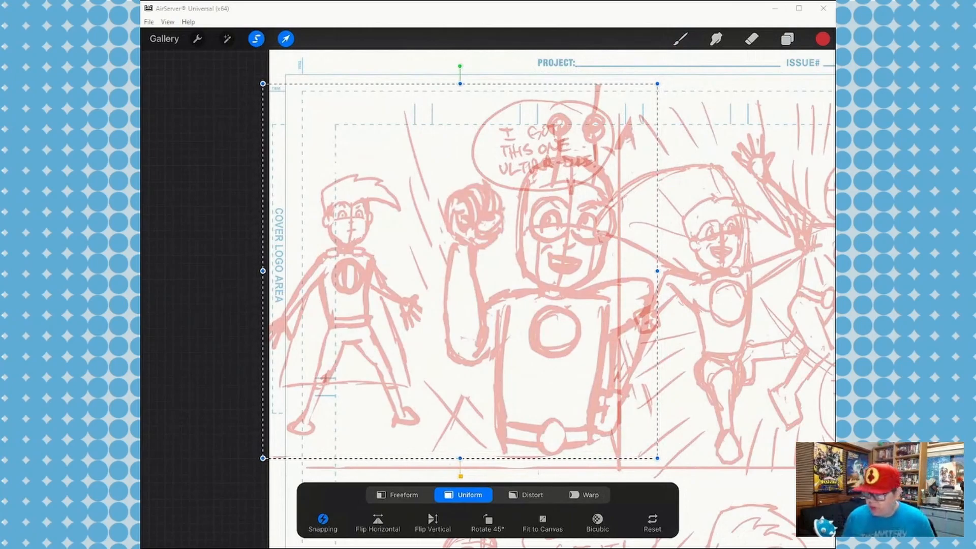
key(b)
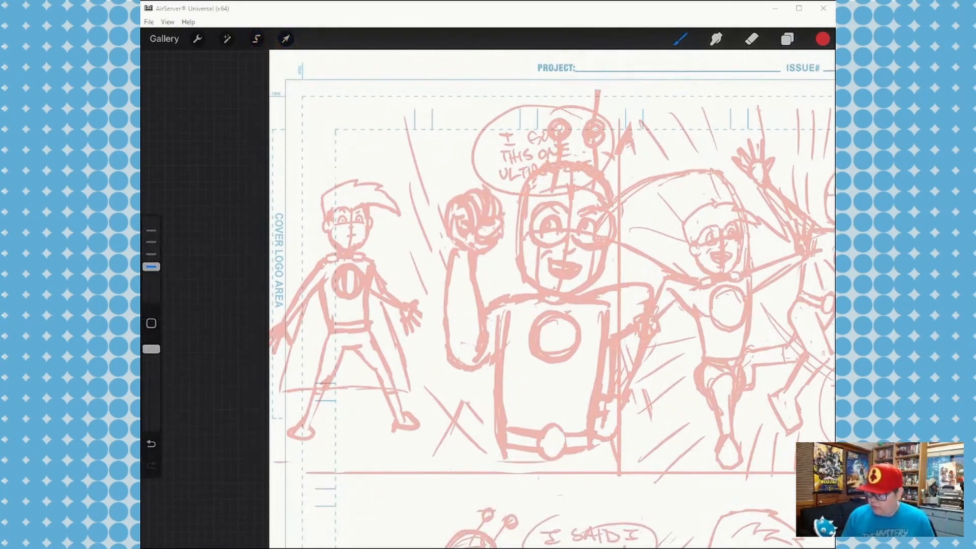
scroll(552, 299, down, 3)
scroll(552, 300, down, 5)
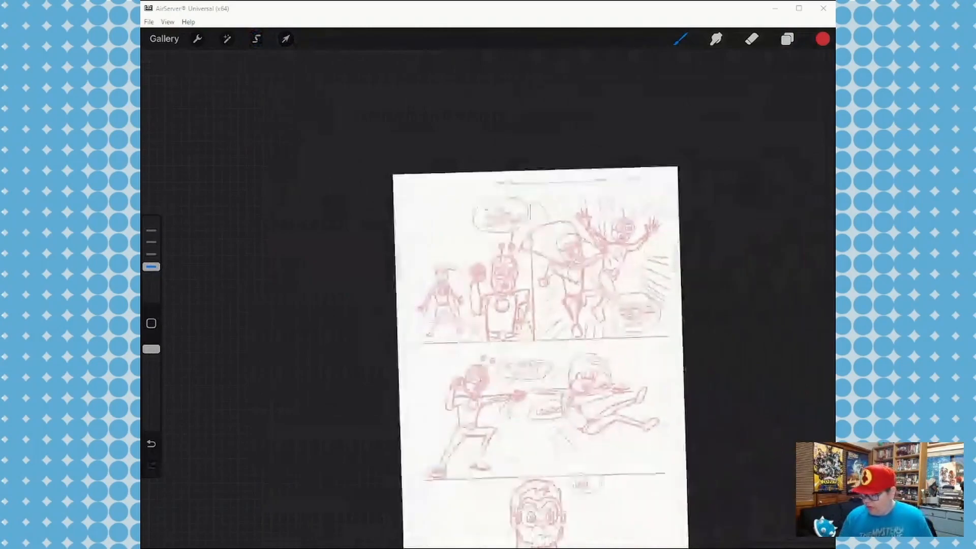
Show the Inks layer over the sketch and lower the opacity of Layer 5
scroll(539, 356, up, 8)
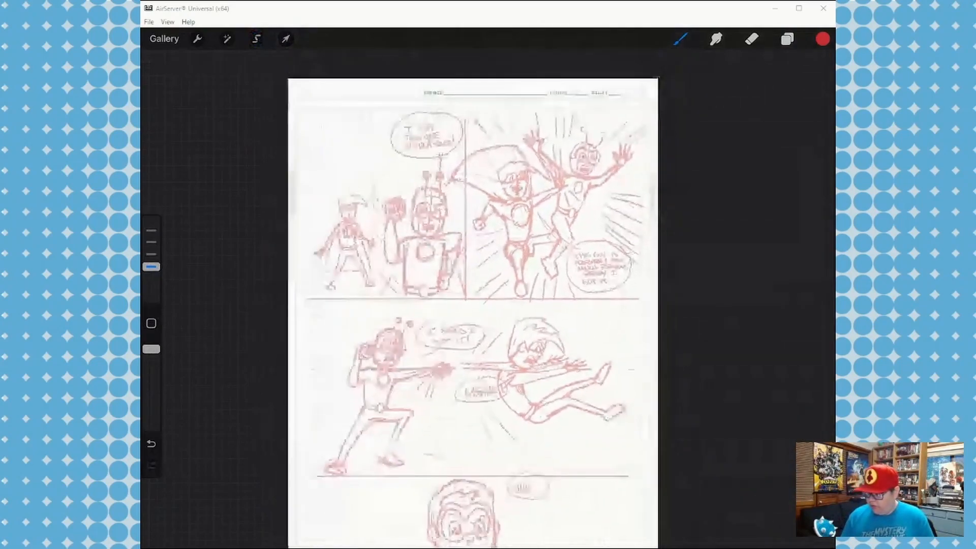
scroll(488, 300, down, 3)
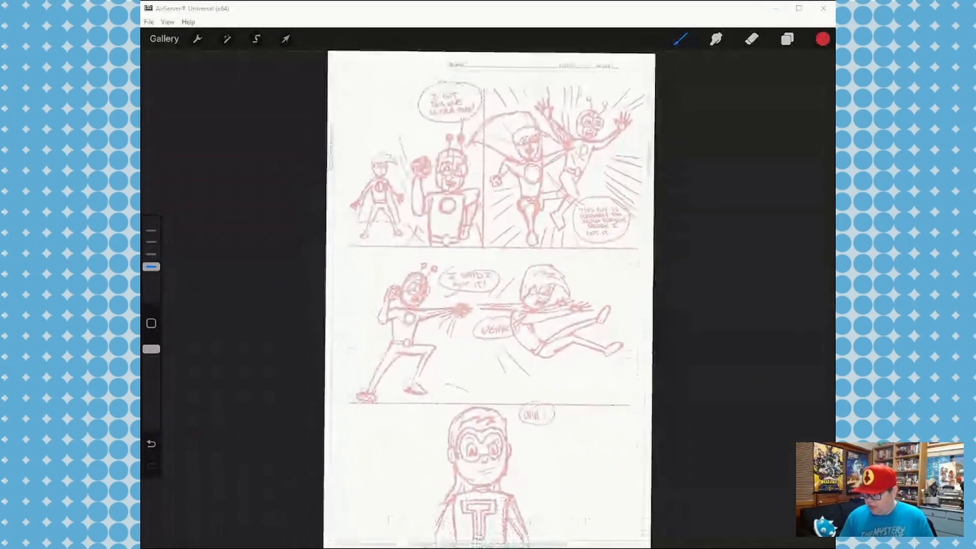
click(787, 39)
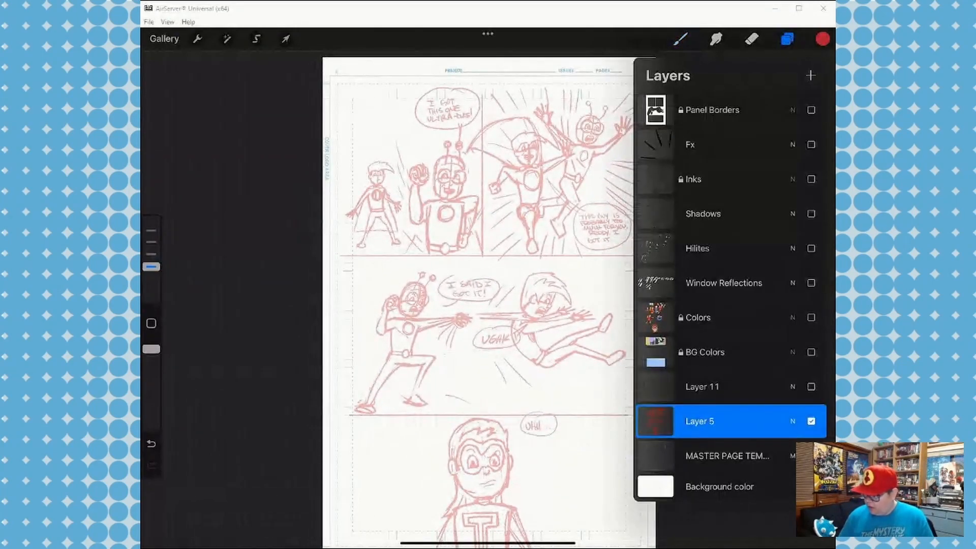
click(812, 179)
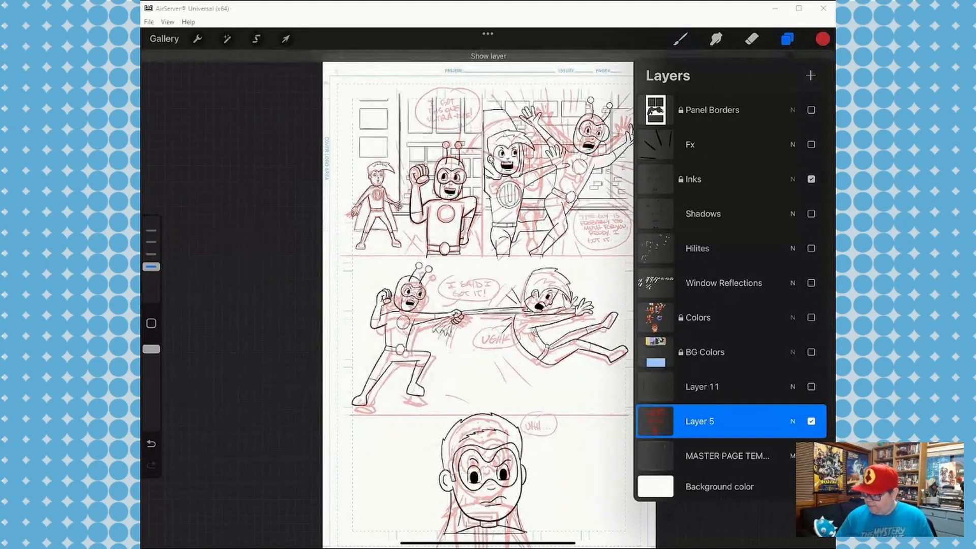
click(792, 422)
drag(702, 341, 667, 342)
click(792, 301)
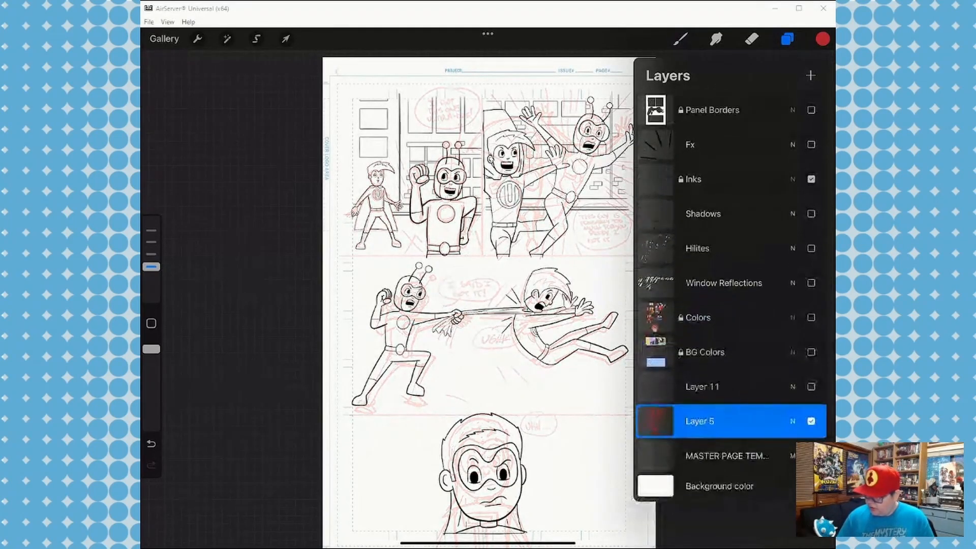
Hide the Layer 5 sketch to view the inked figures on their own
click(812, 422)
click(787, 39)
mouse_move(456, 316)
mouse_down()
mouse_move(456, 348)
mouse_move(466, 333)
mouse_up()
scroll(486, 300, up, 2)
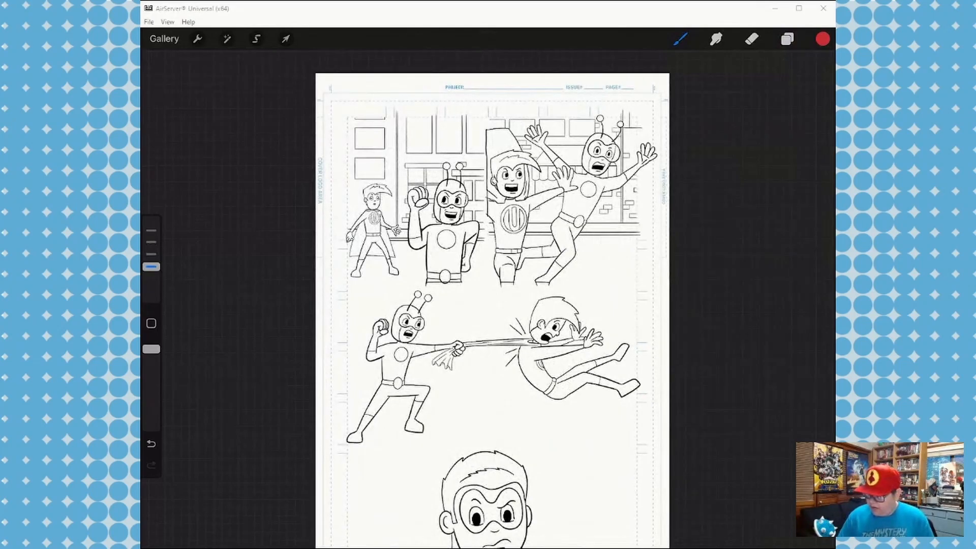
Show the building background on Layer 11 and move it down behind the figures in the middle panel
click(786, 39)
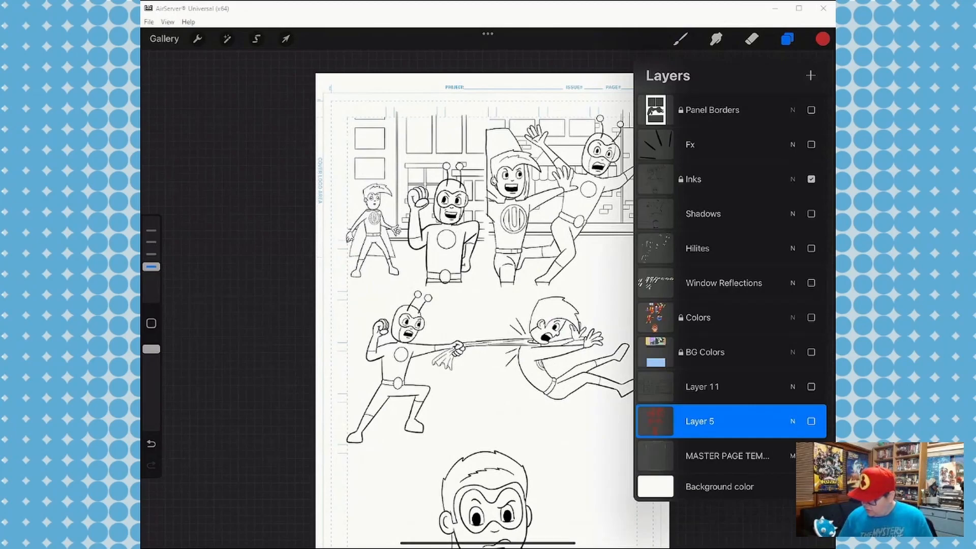
click(812, 387)
click(787, 39)
click(286, 39)
click(417, 320)
click(558, 321)
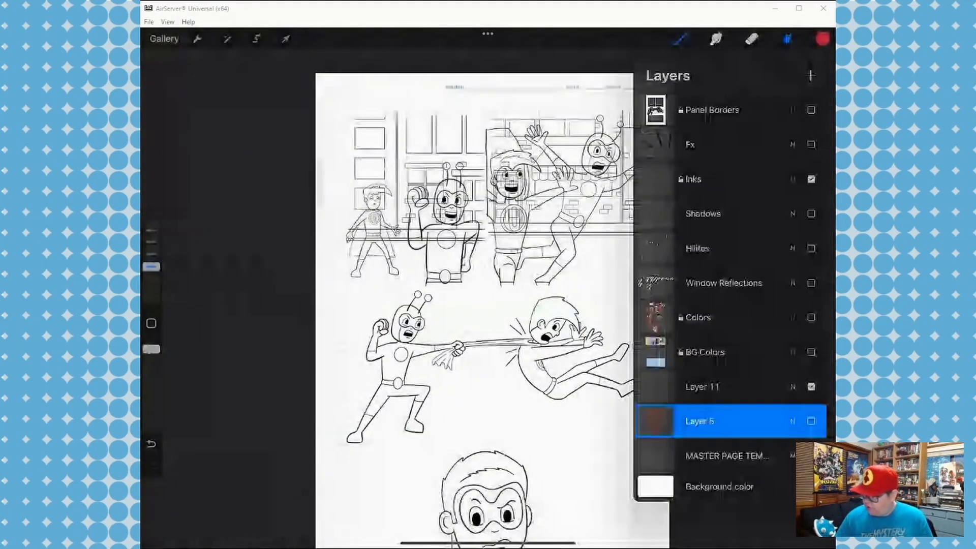
click(703, 386)
click(285, 39)
drag(494, 175, 492, 369)
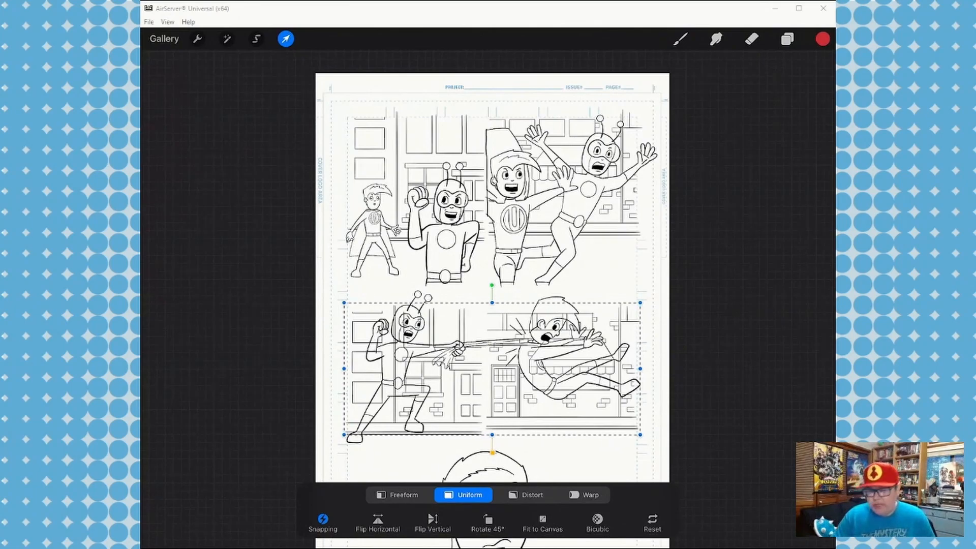
click(286, 39)
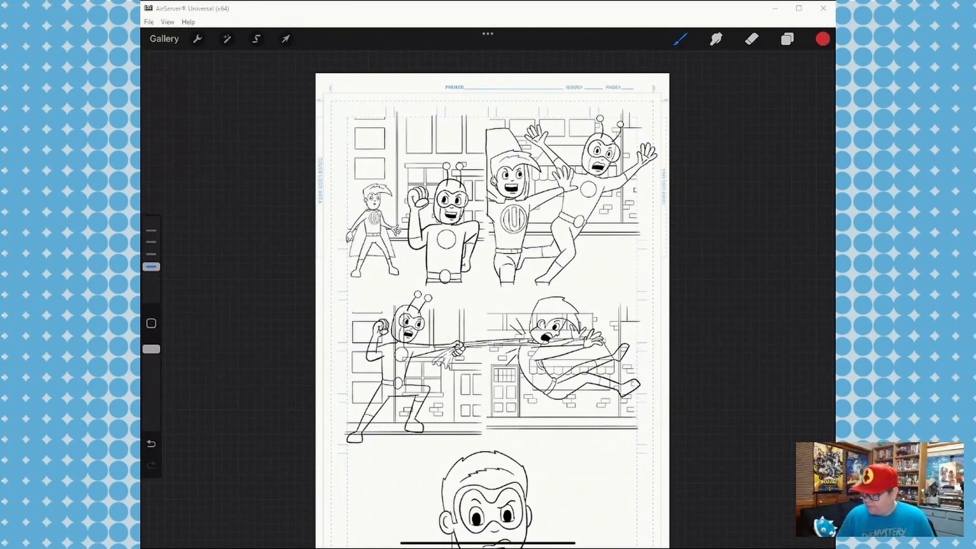
Hide the Layer 11 background and view the whole inked page
click(786, 38)
click(812, 387)
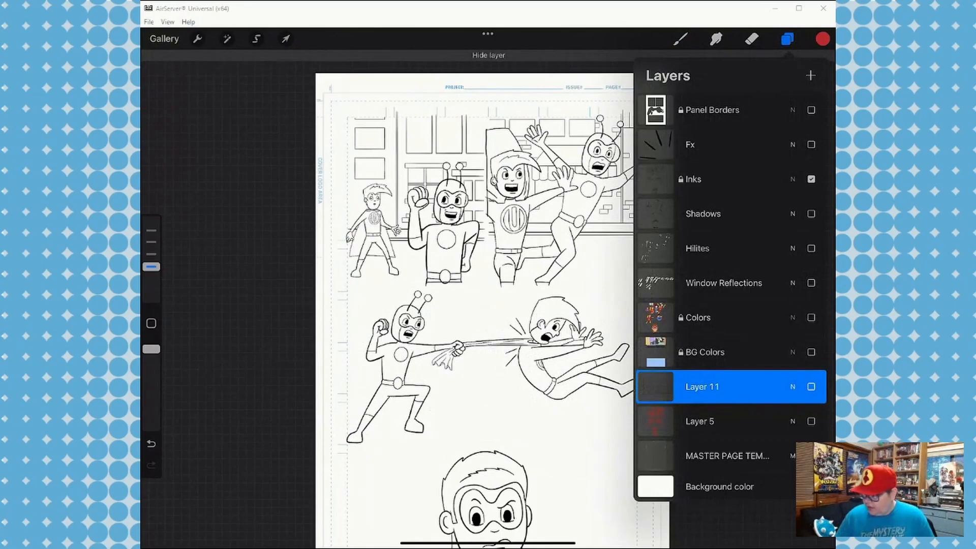
click(787, 39)
scroll(488, 305, down, 2)
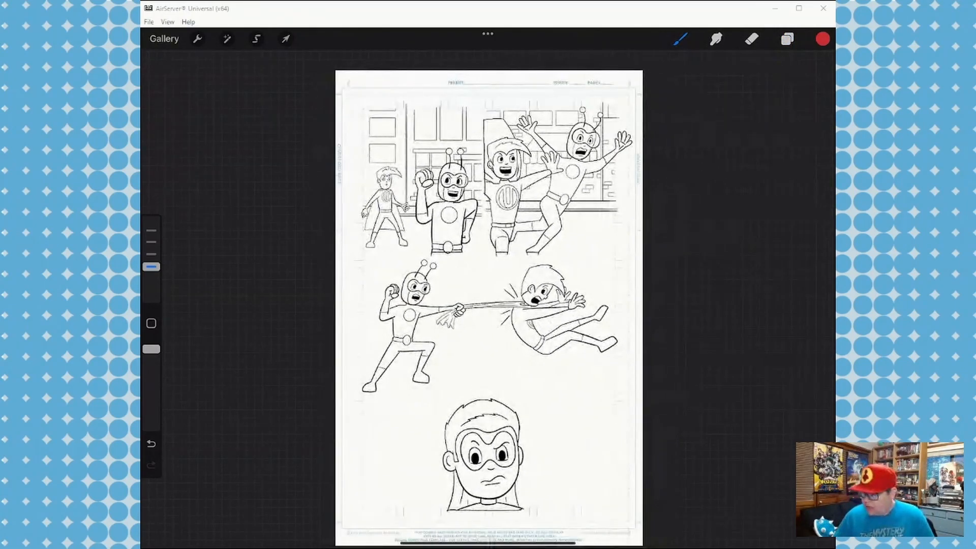
Show the Panel Borders layer and view the framed page without the layer list
click(786, 39)
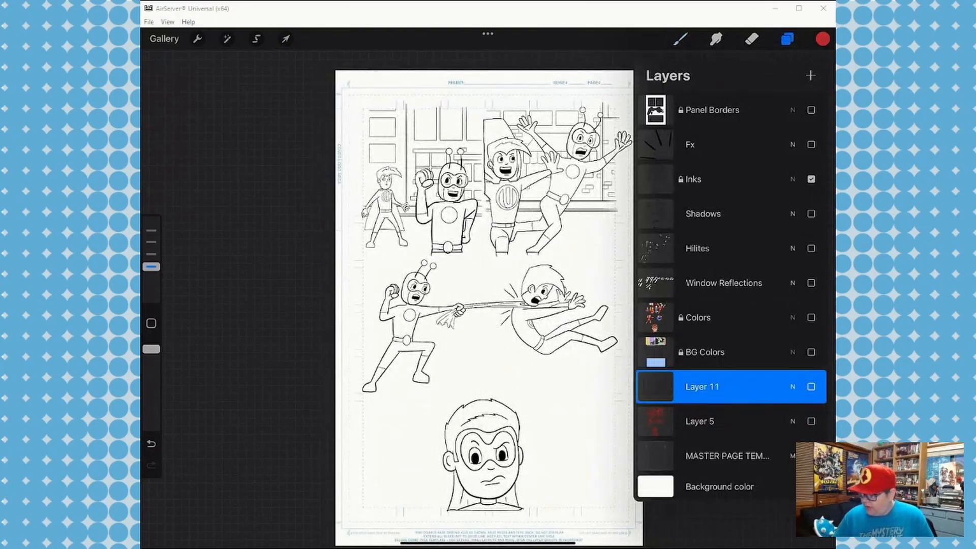
click(812, 110)
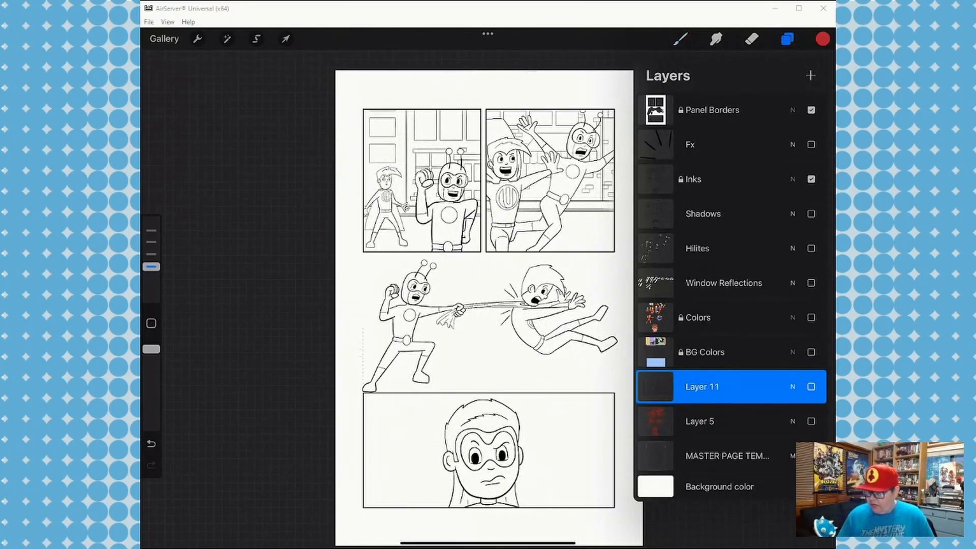
scroll(480, 305, up, 2)
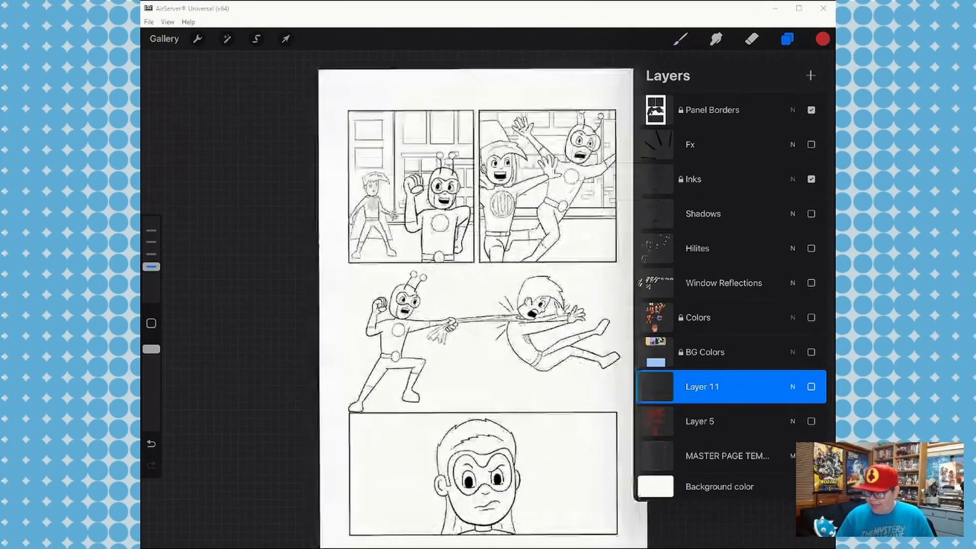
click(787, 38)
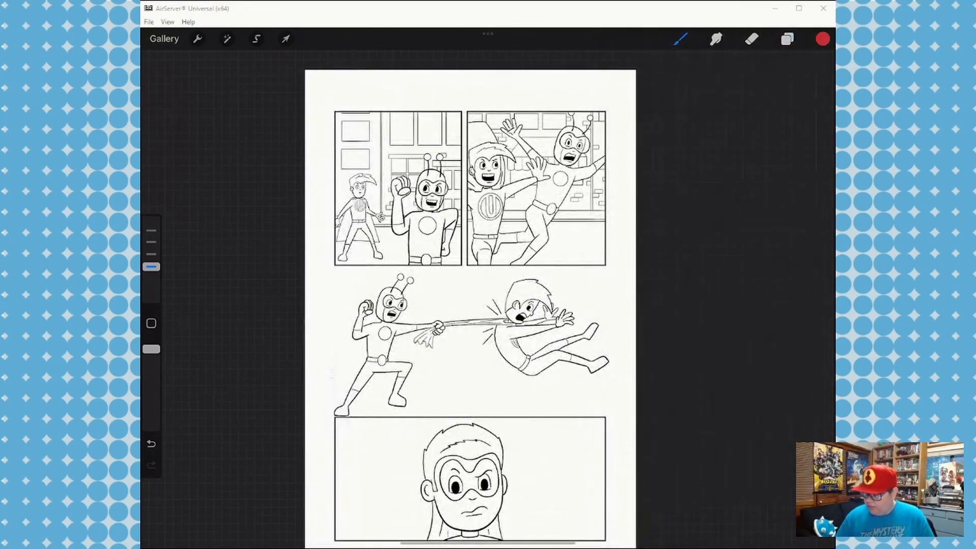
scroll(488, 305, up, 3)
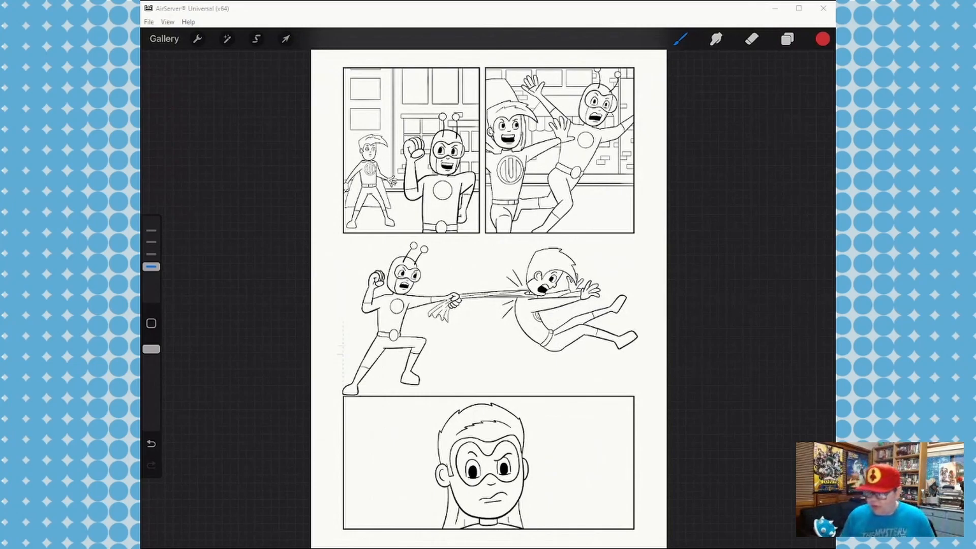
scroll(489, 299, down, 2)
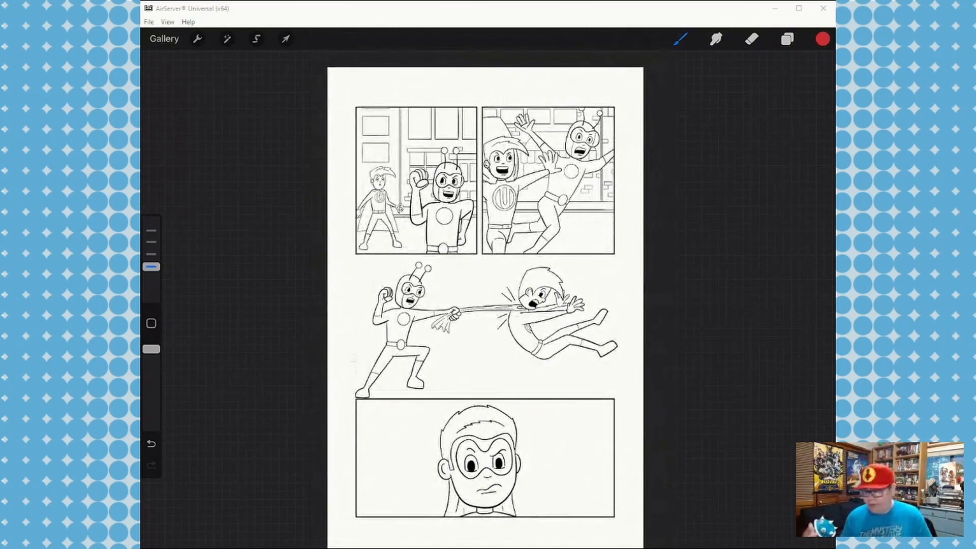
Show the Colors, BG Colors and Window Reflections layers on the inked page
click(787, 39)
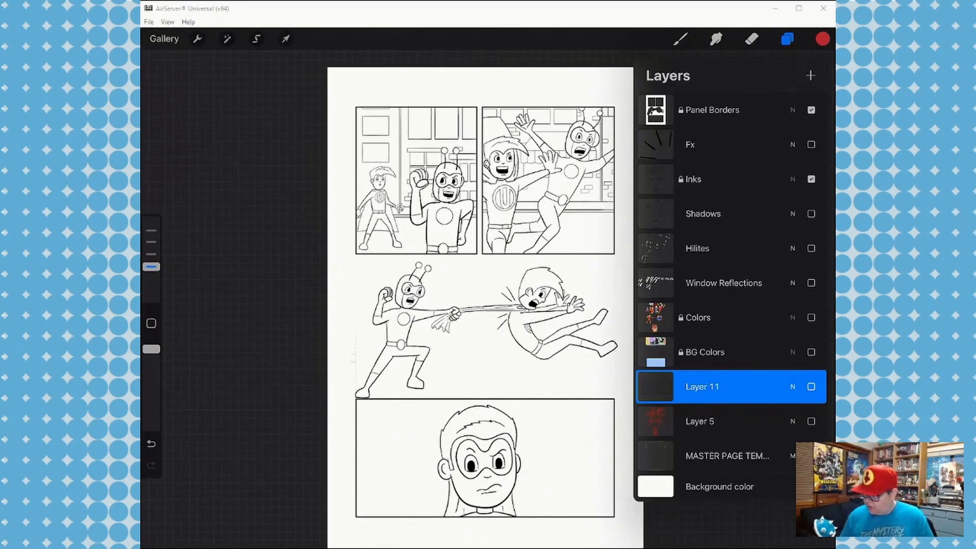
click(811, 317)
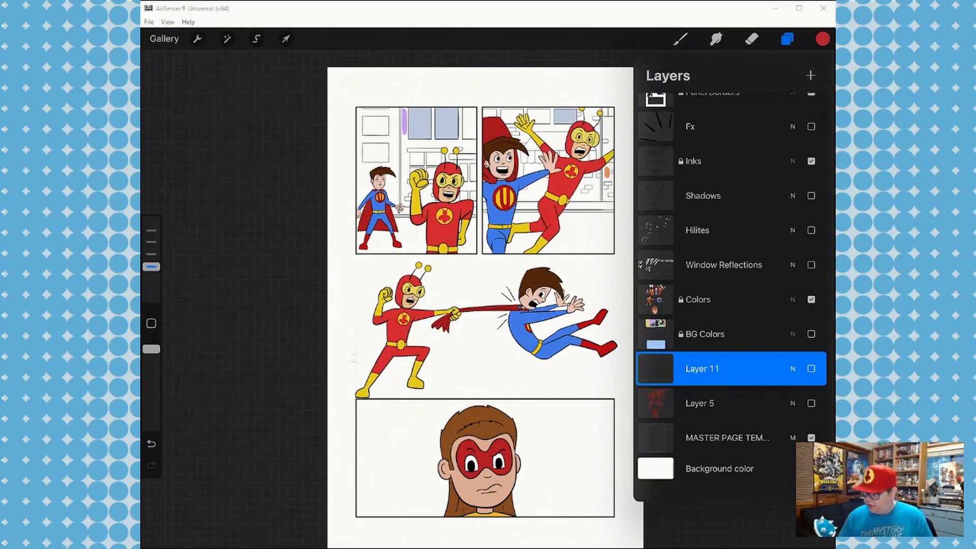
click(722, 317)
mouse_move(722, 317)
mouse_down()
mouse_move(721, 159)
mouse_move(737, 311)
mouse_move(717, 308)
mouse_up()
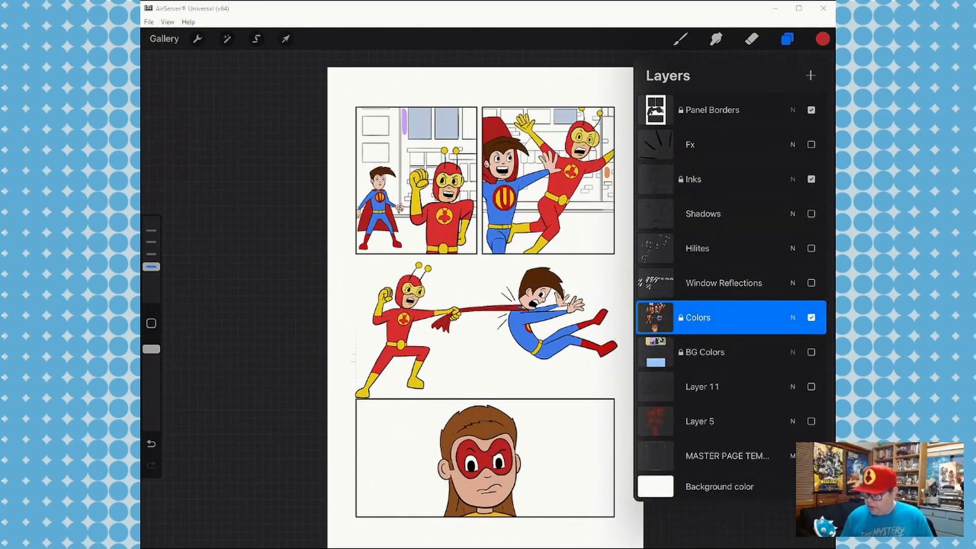
click(812, 352)
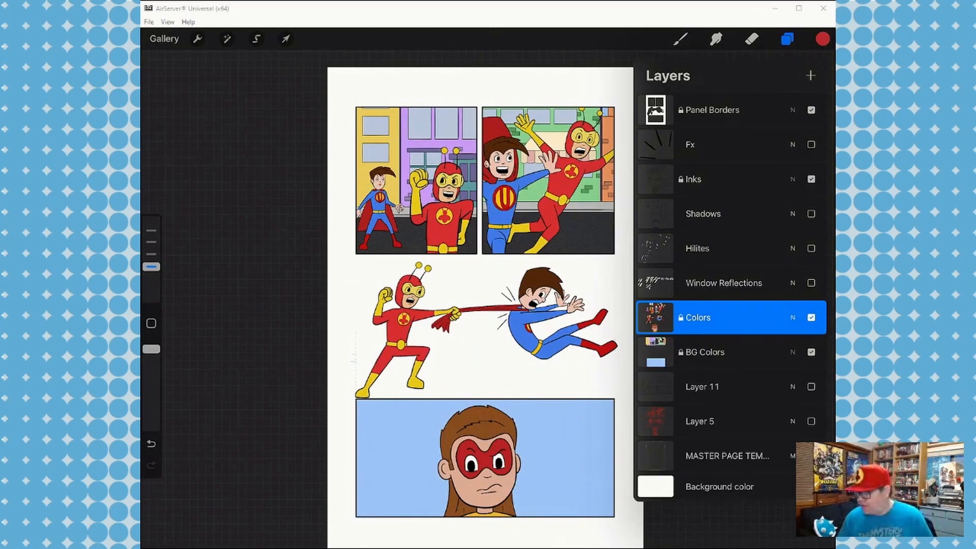
click(811, 283)
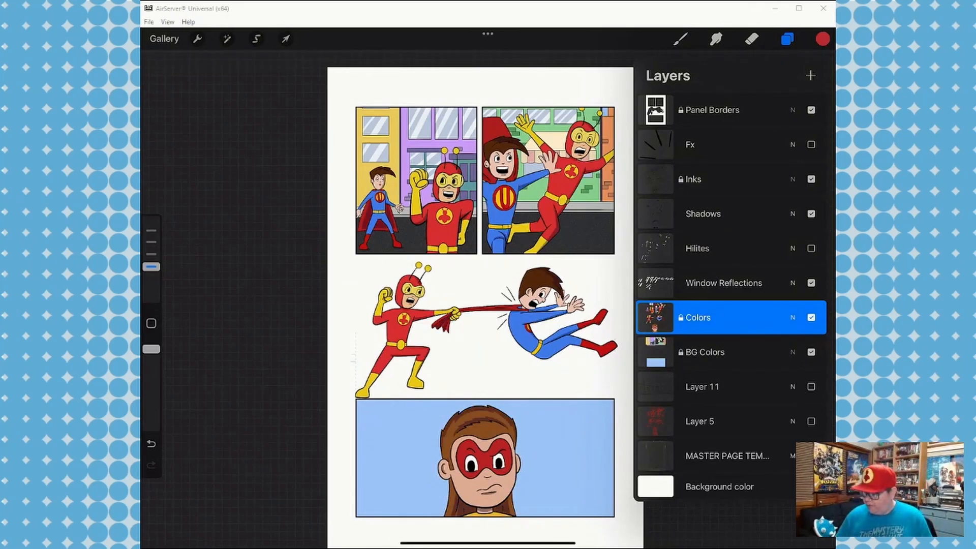
Select the Shadows layer and choose the dark navy swatch from the REDBEE palette
click(703, 213)
click(822, 39)
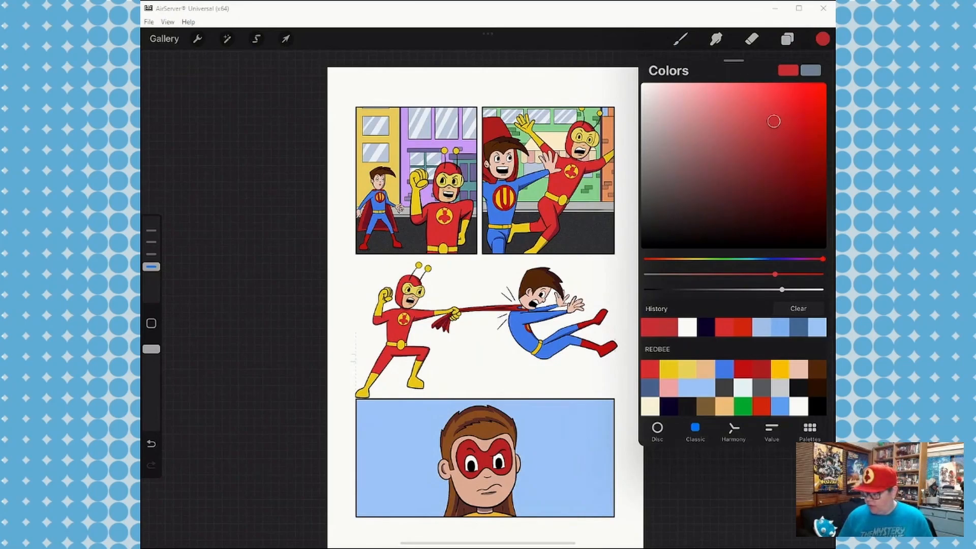
click(669, 406)
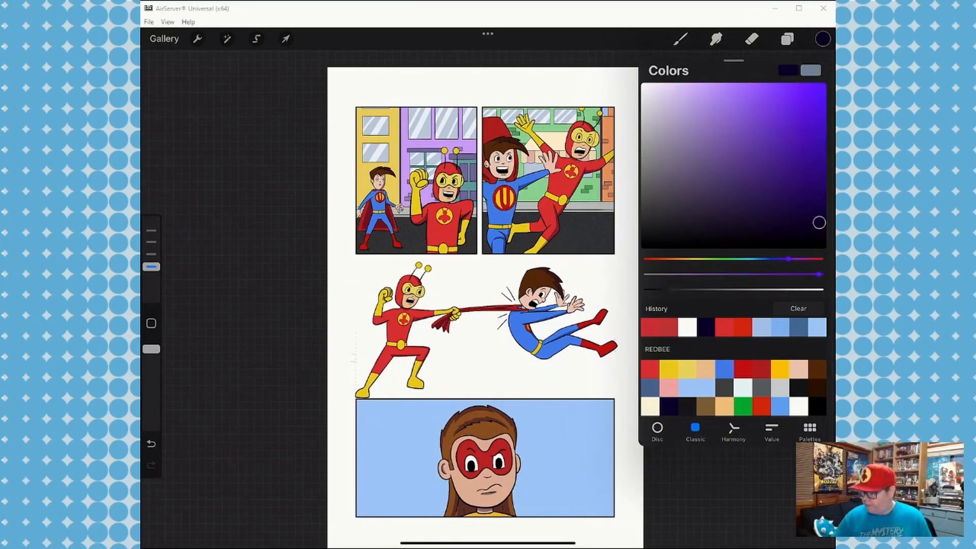
click(823, 39)
Set the Shadows layer's opacity to 99%
click(787, 40)
click(792, 214)
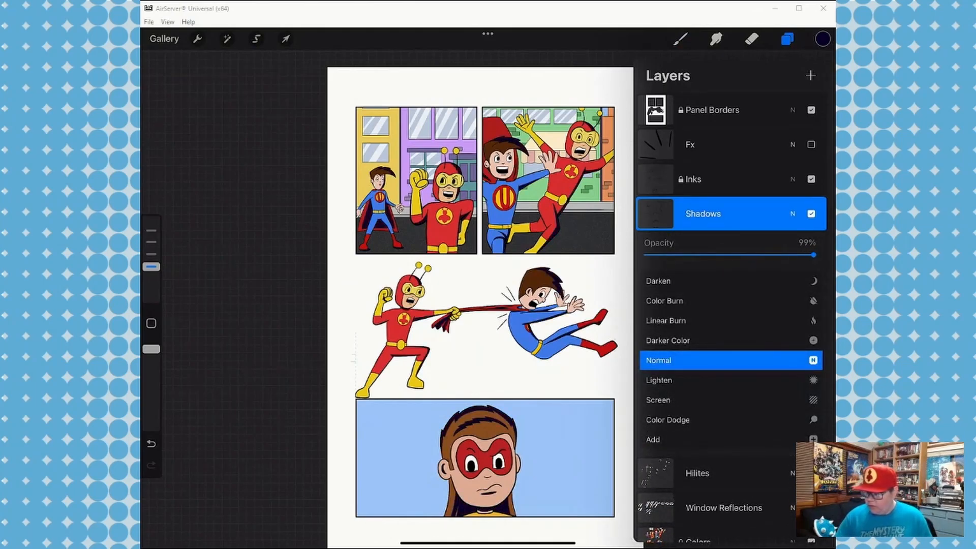
click(793, 213)
Set the Shadows layer's opacity to 40% while viewing the second panel up close
scroll(508, 203, up, 5)
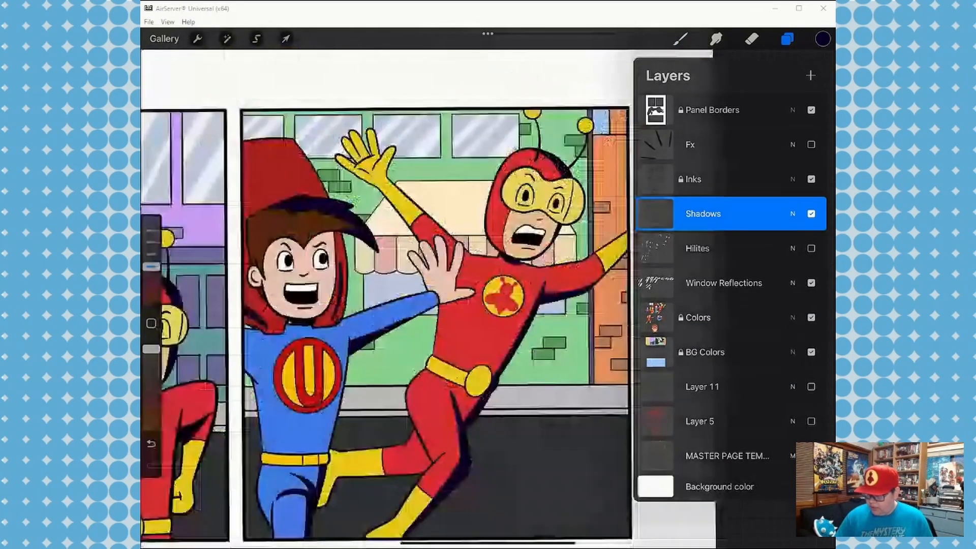
scroll(407, 305, up, 2)
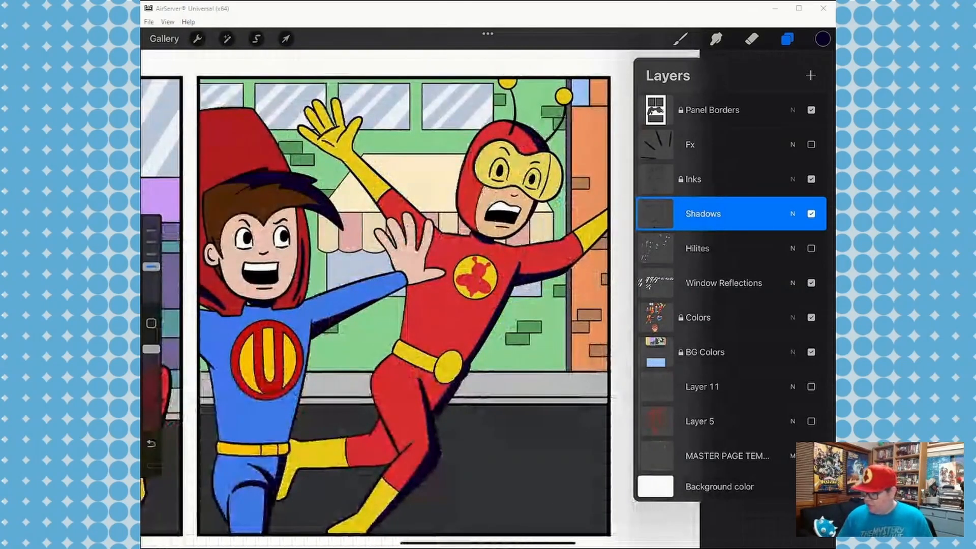
click(793, 214)
drag(817, 255, 714, 254)
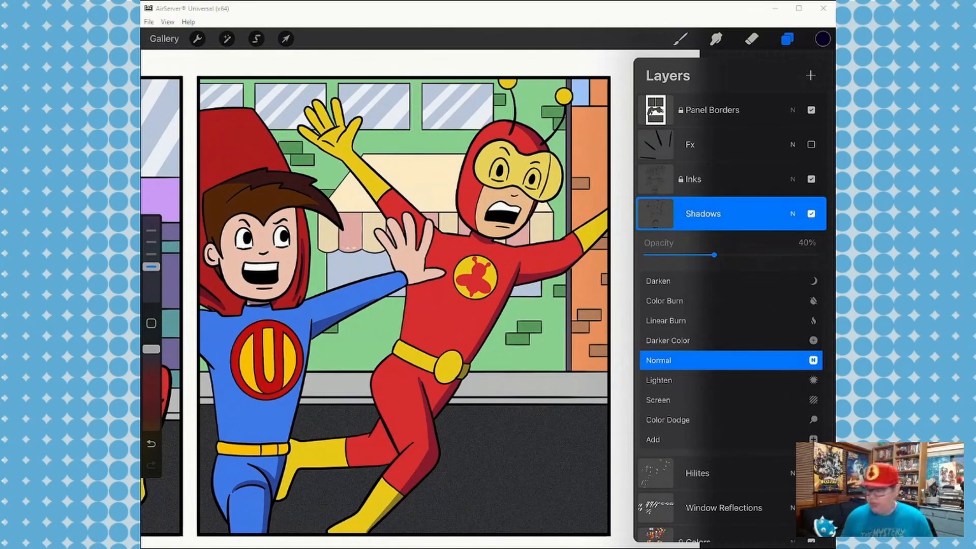
click(792, 214)
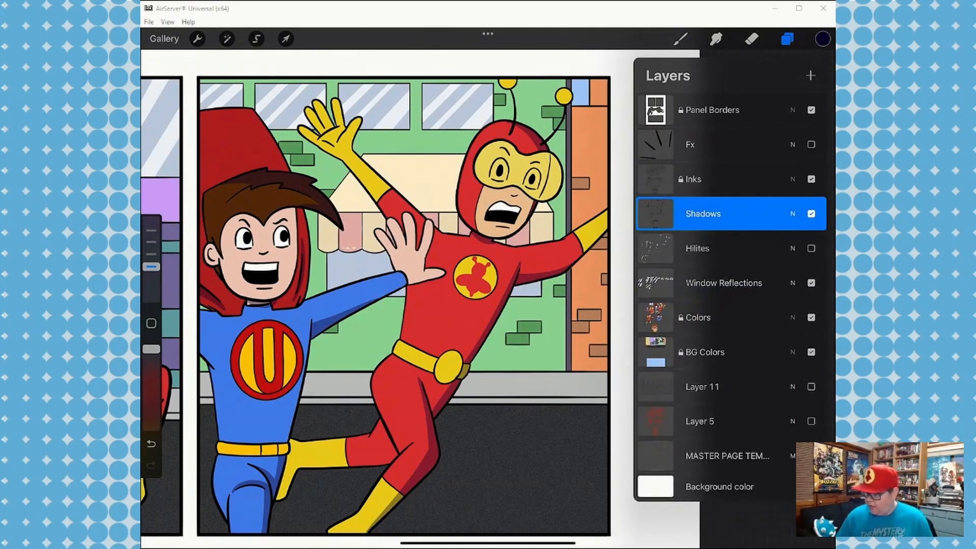
Show the Hilites layer and check its opacity and blend mode
click(811, 248)
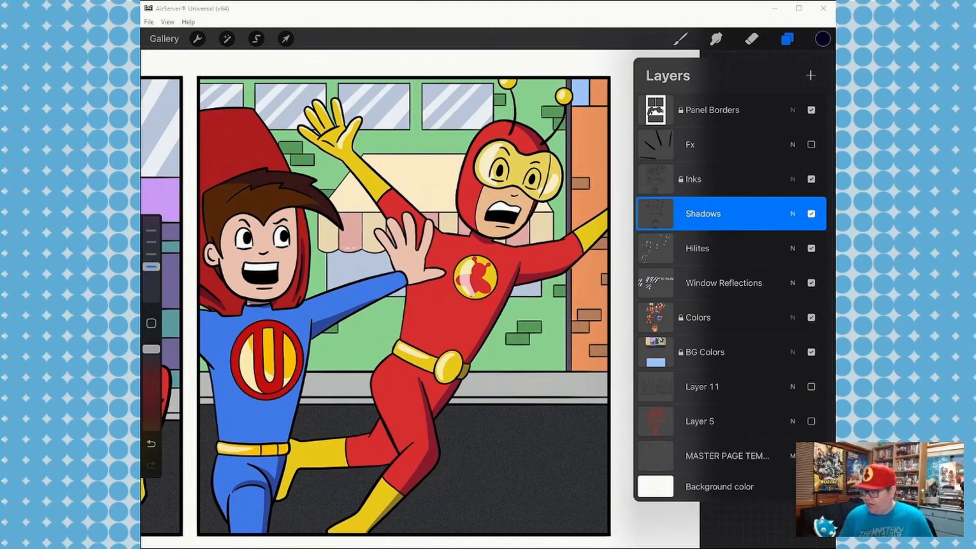
click(792, 249)
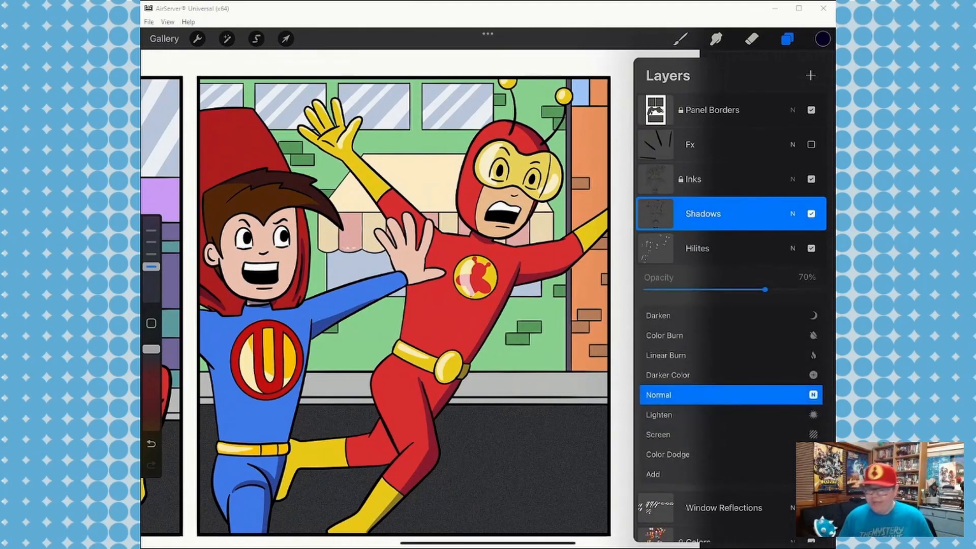
click(792, 249)
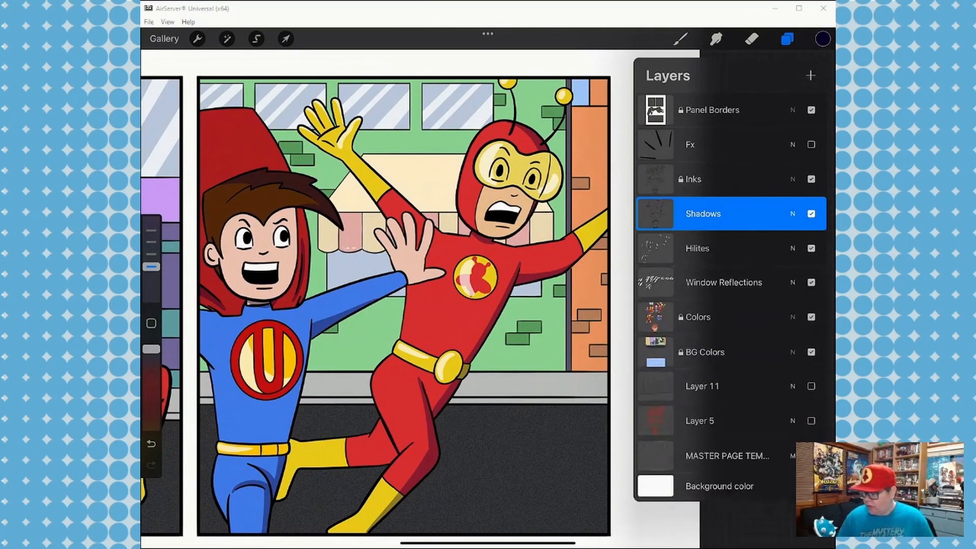
View the whole coloured page without the layer list
scroll(386, 295, down, 5)
scroll(417, 325, down, 4)
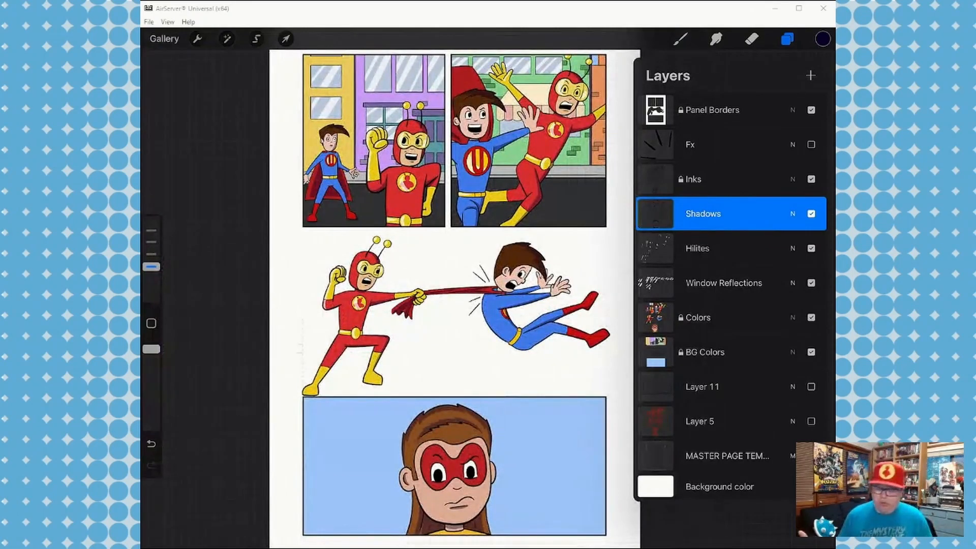
click(787, 39)
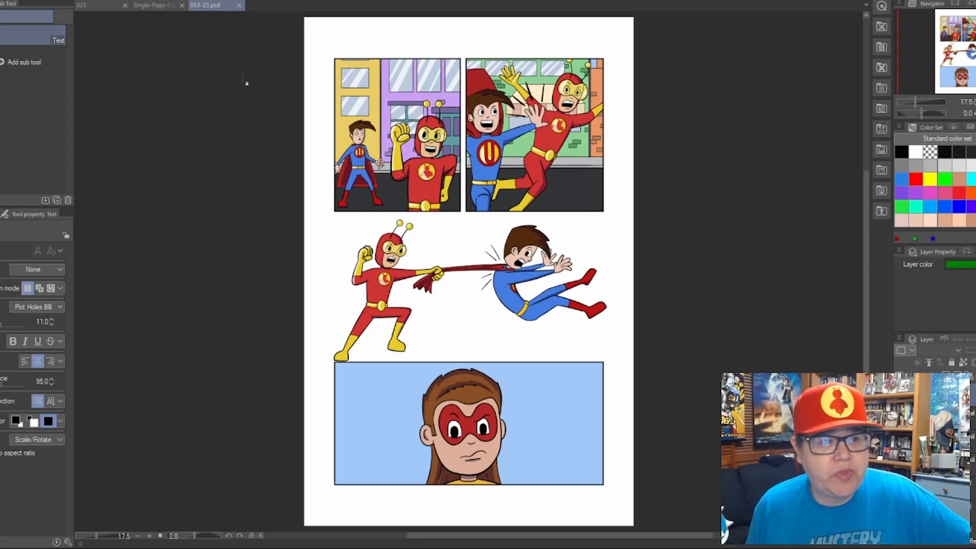
In Clip Studio Paint, review the bleed, trim and safe areas of the Comix Well Spring template and return to 053-23.psd
click(157, 7)
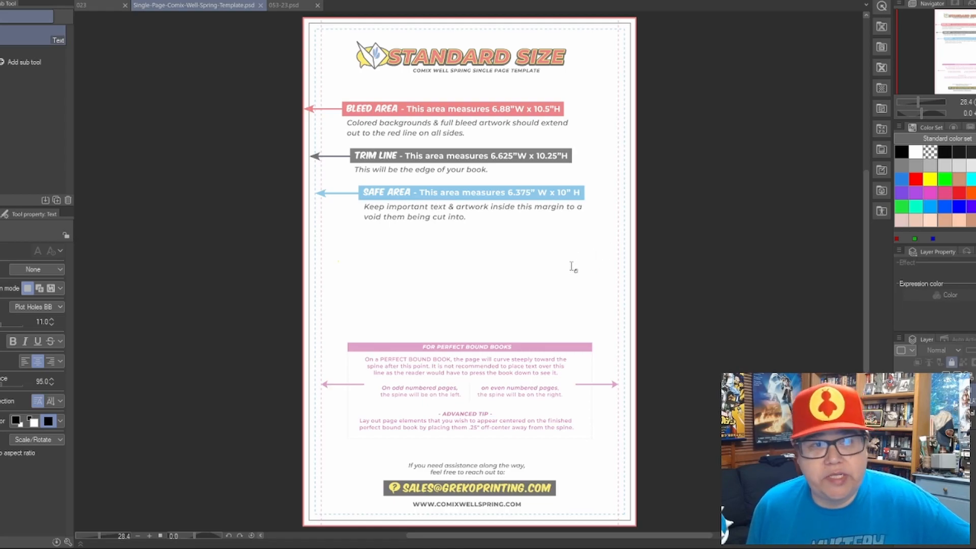
click(288, 7)
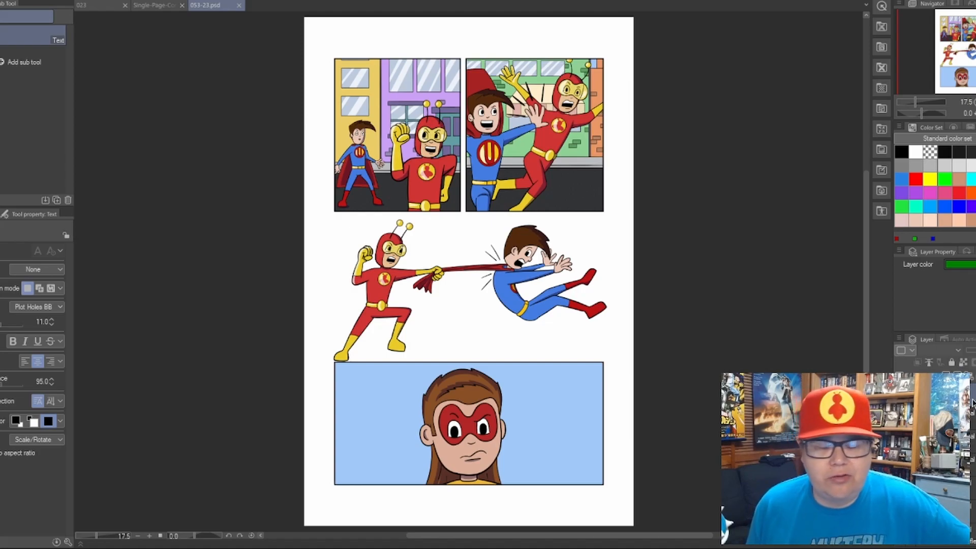
Show the red pencil sketch layer over the coloured page and raise its opacity to full strength
click(973, 376)
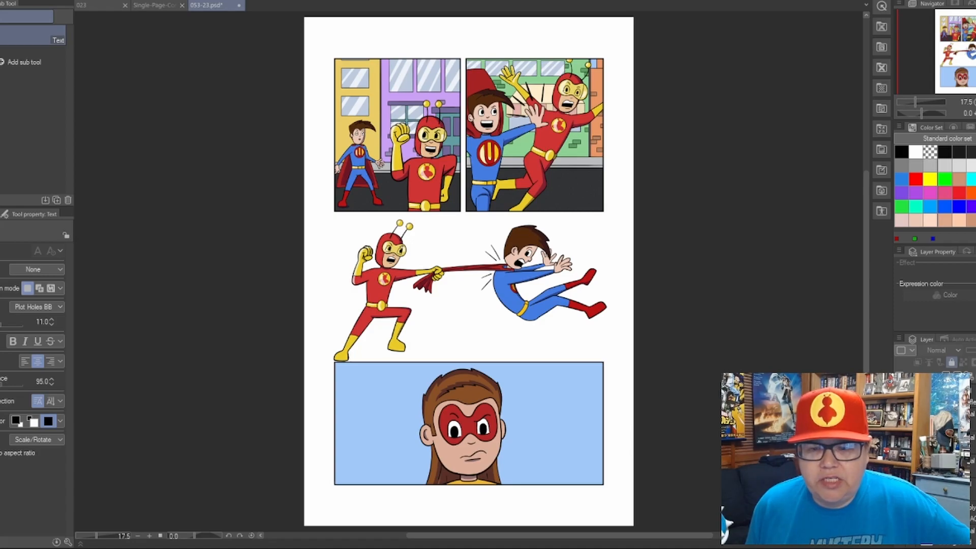
click(973, 490)
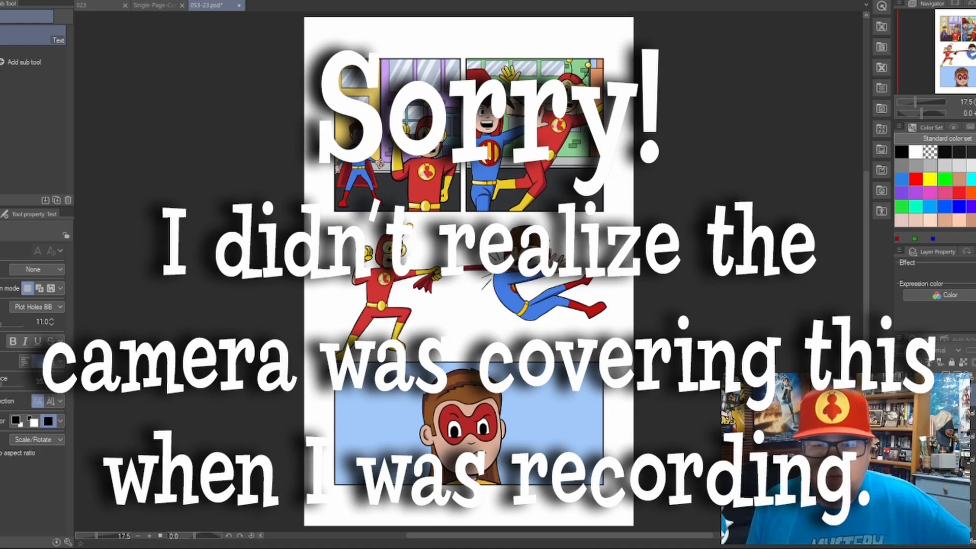
click(901, 400)
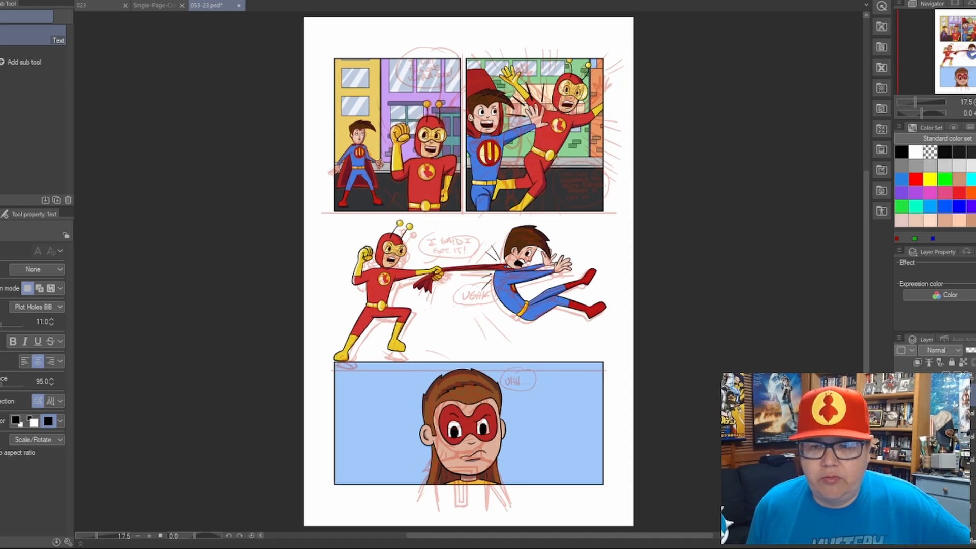
click(974, 350)
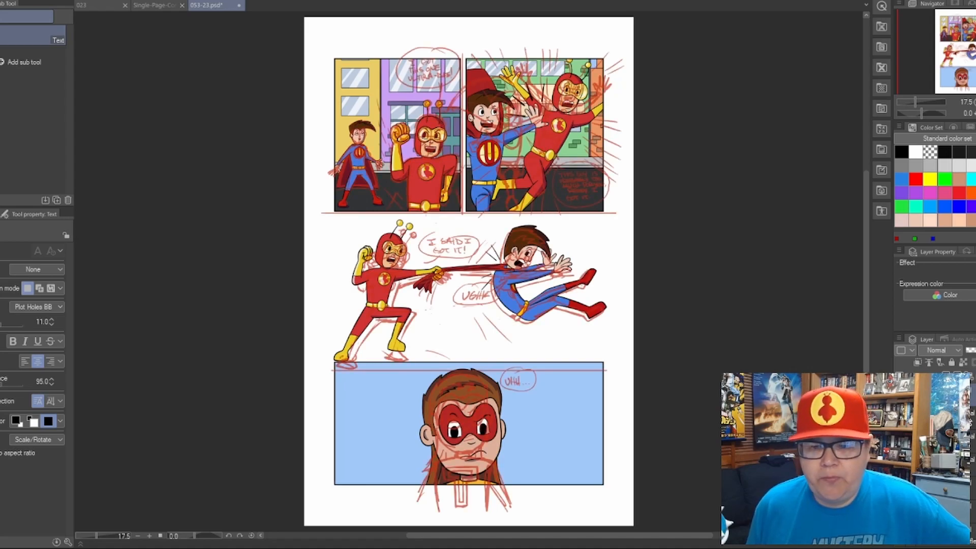
Select the layers of 053-23.psd and put them into a new layer folder
click(971, 420)
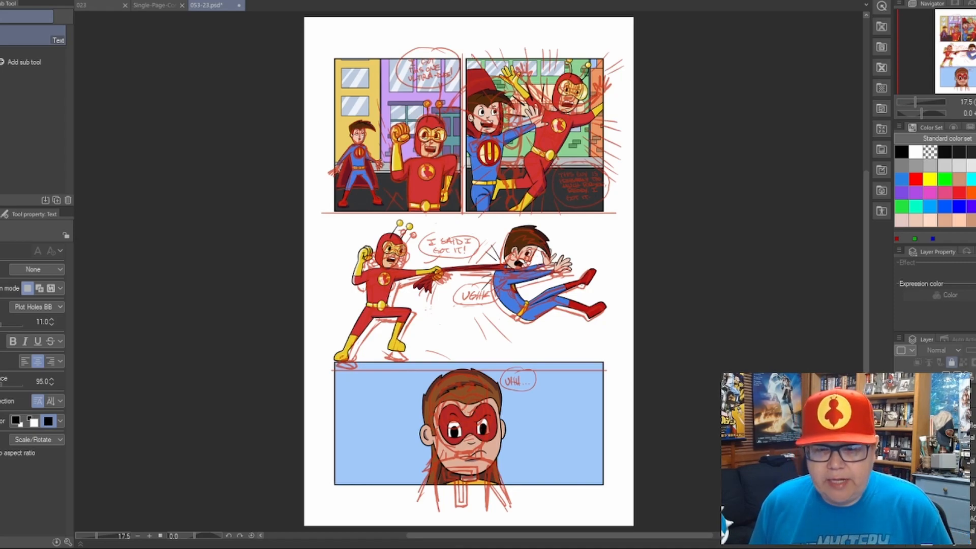
right_click(969, 490)
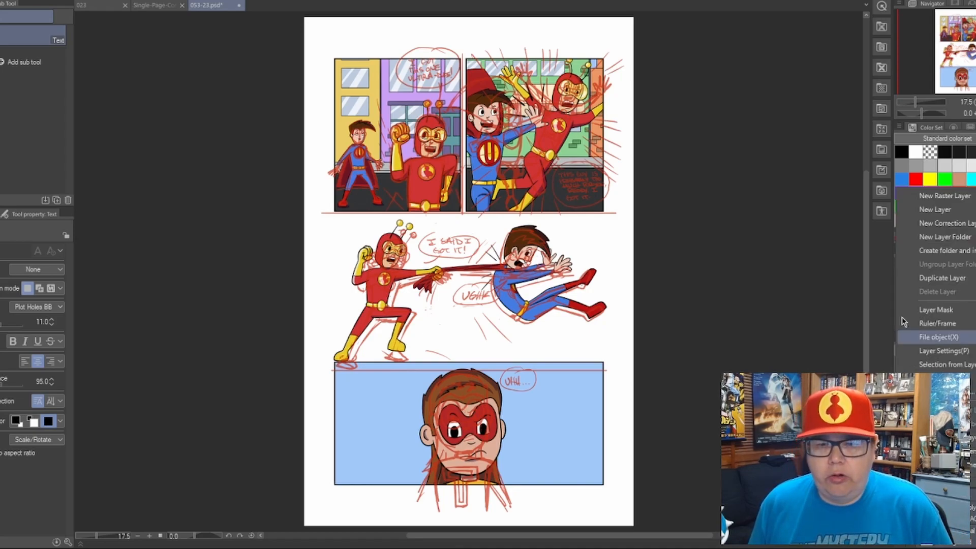
click(943, 251)
Duplicate the layer folder and merge the duplicate into a single layer
click(973, 415)
right_click(972, 415)
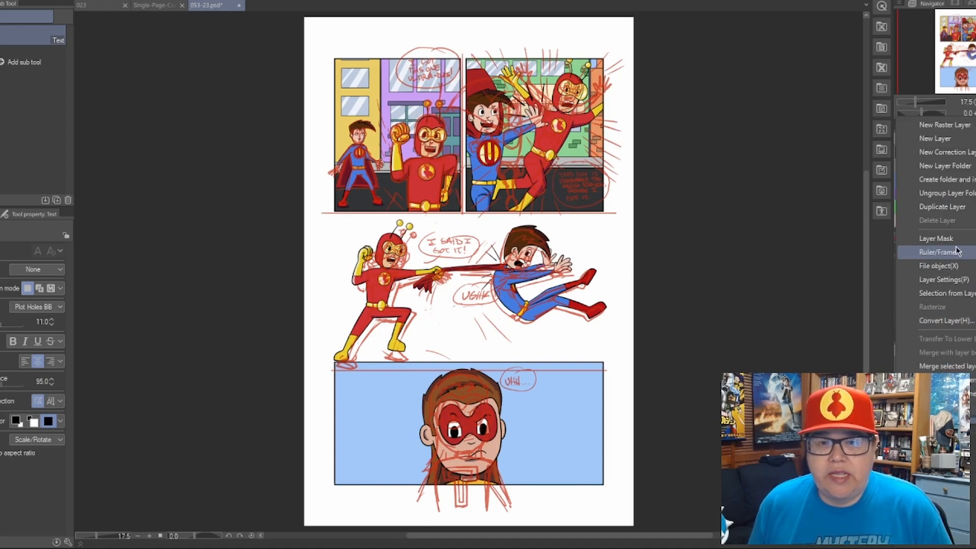
click(956, 207)
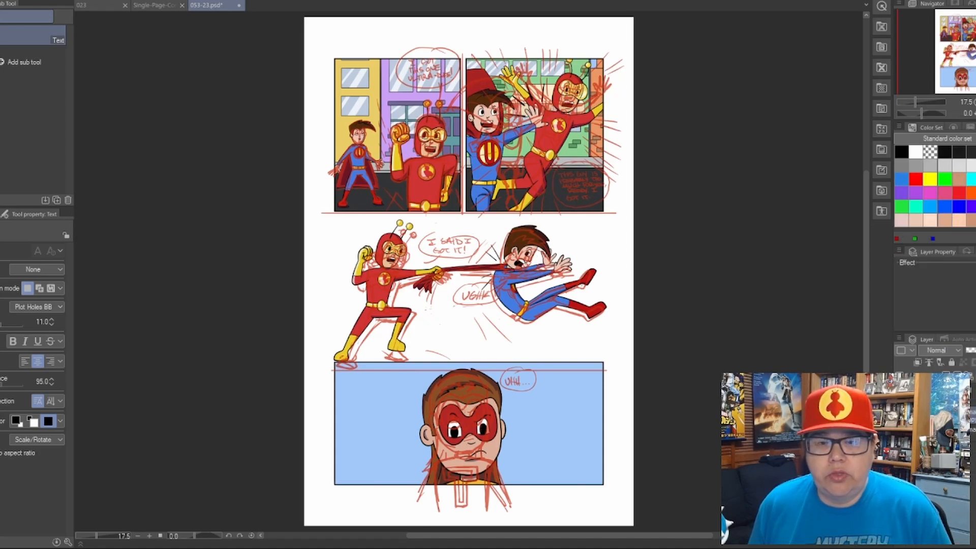
right_click(972, 412)
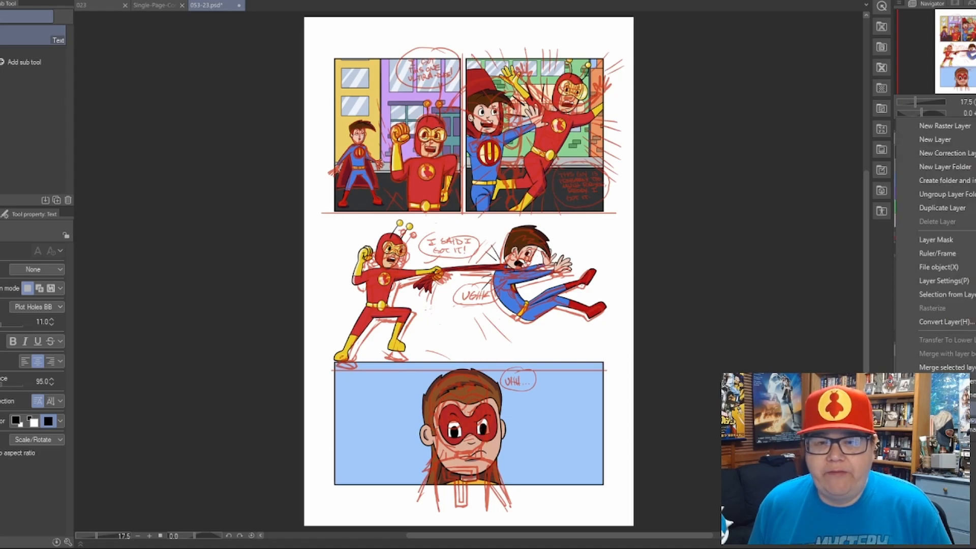
click(945, 367)
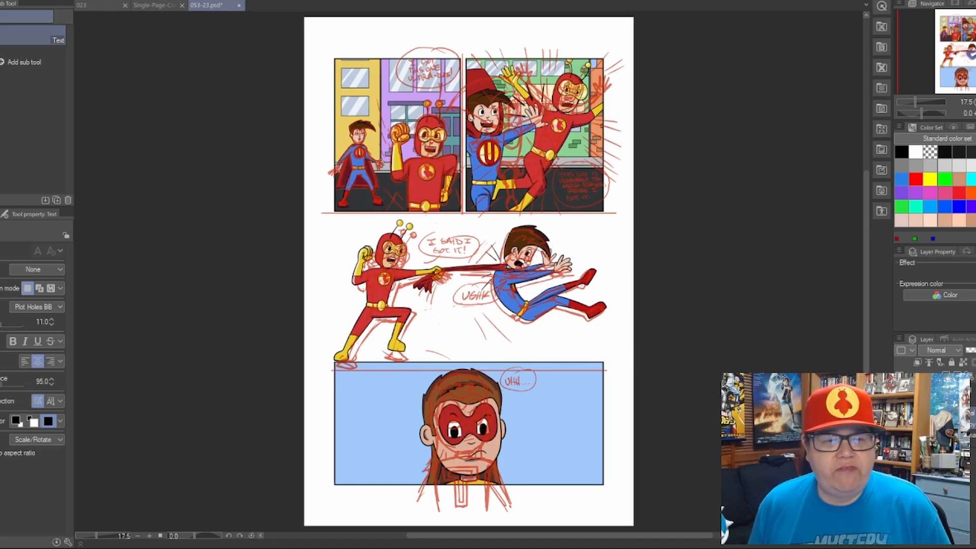
Copy the merged page layer and paste it into the Single-Page Comix Well Spring template
alt+click(901, 402)
alt+click(901, 402)
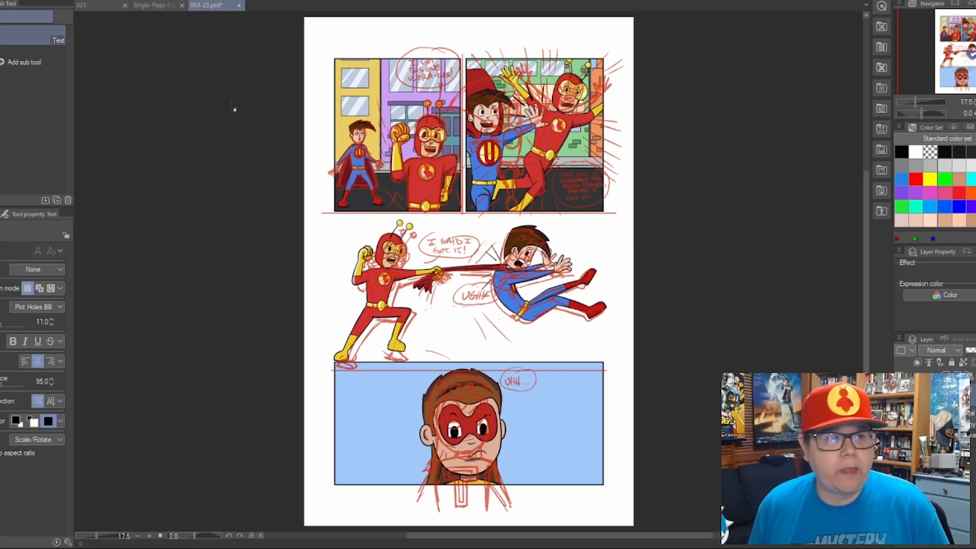
click(31, 1)
click(142, 33)
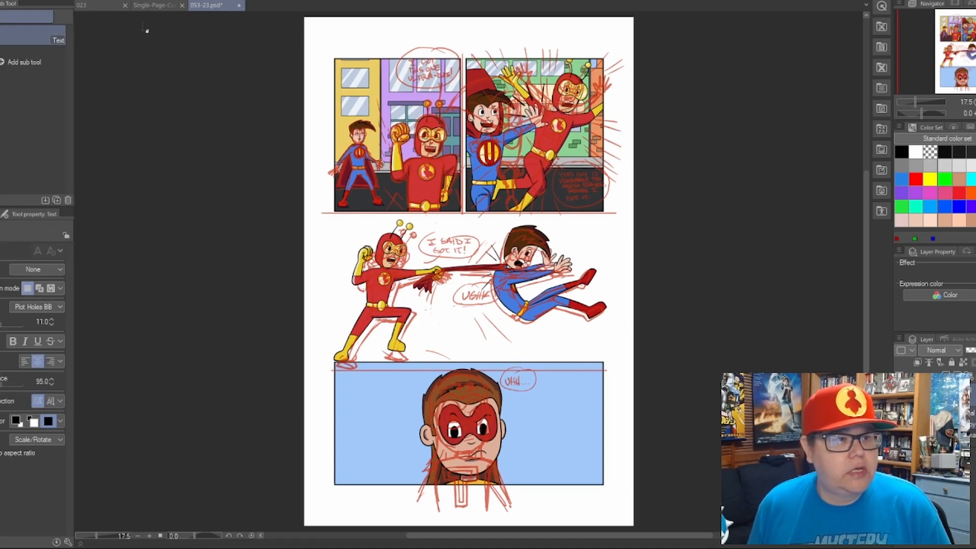
click(159, 6)
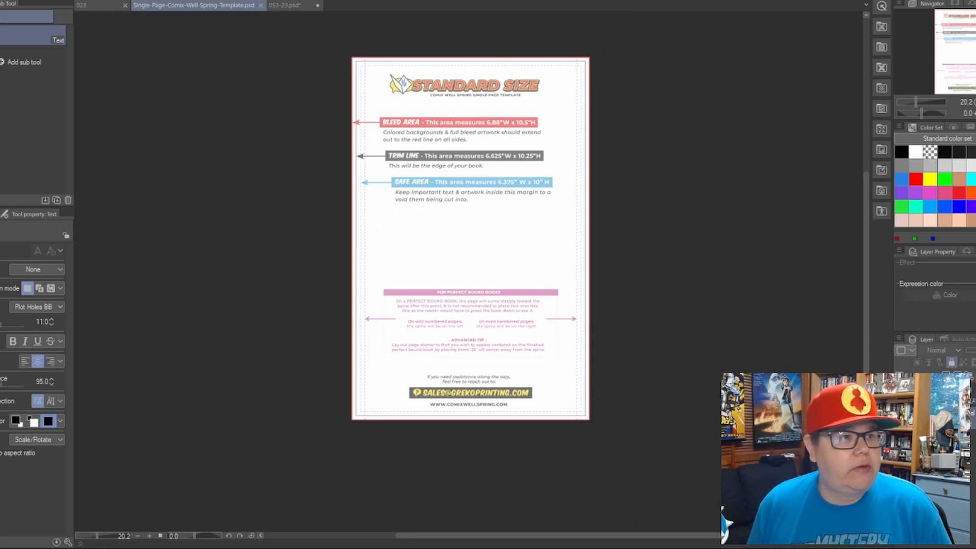
click(30, 1)
click(36, 76)
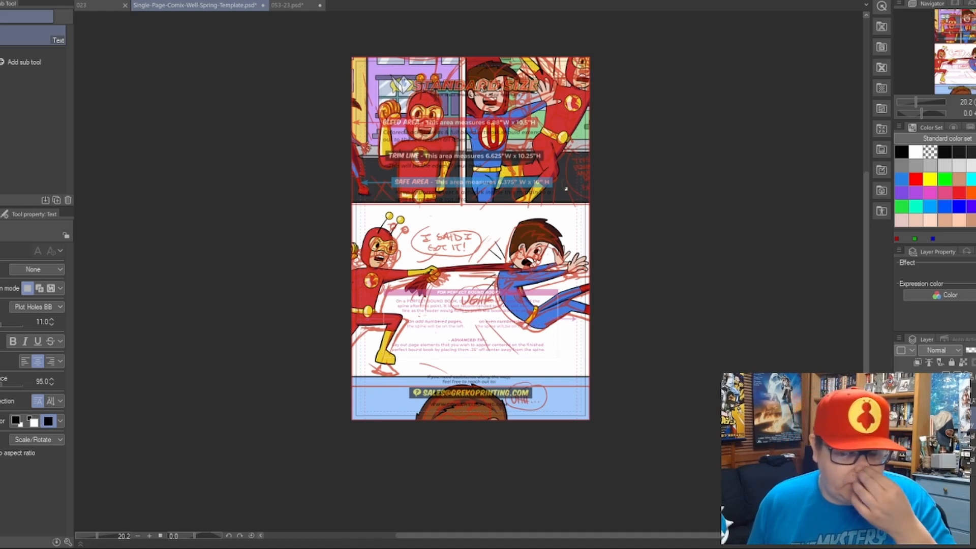
scroll(566, 188, down, 1)
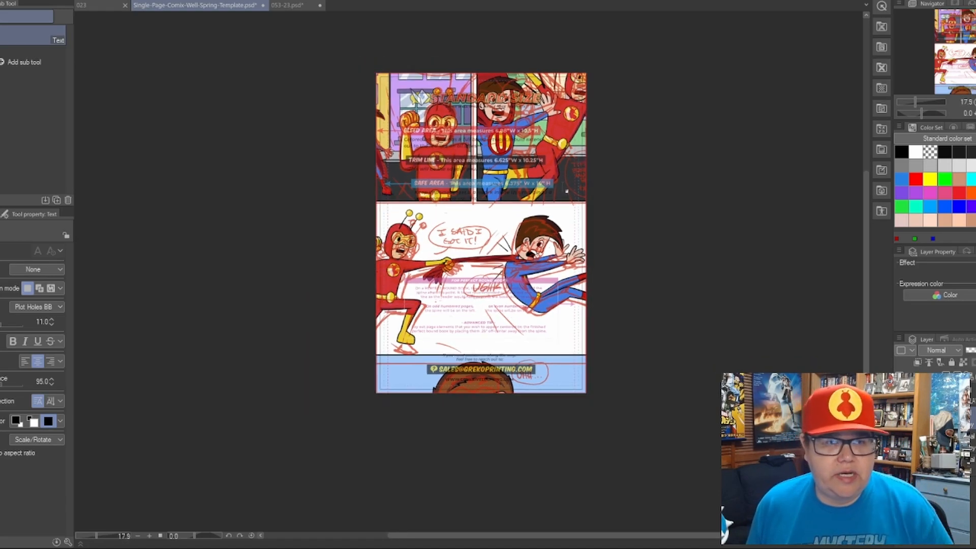
click(262, 2)
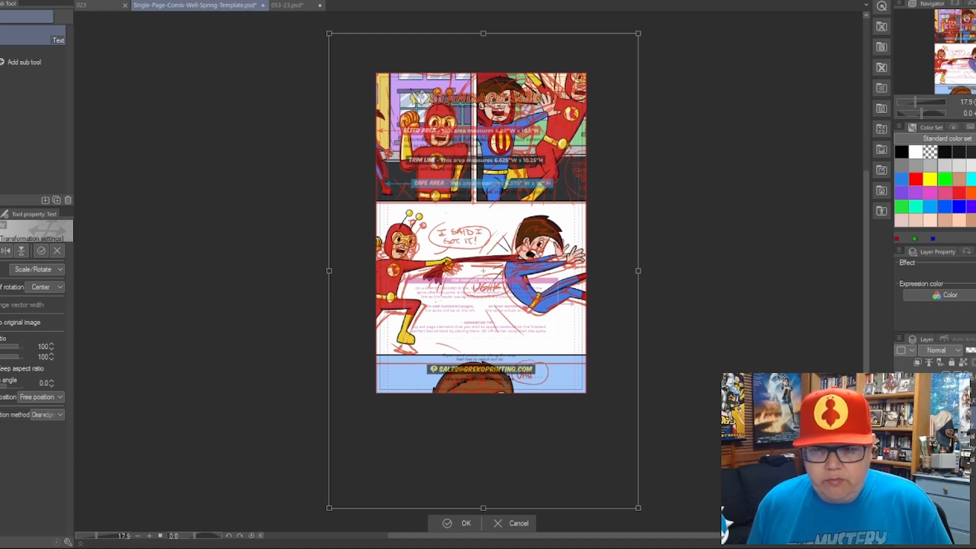
click(538, 185)
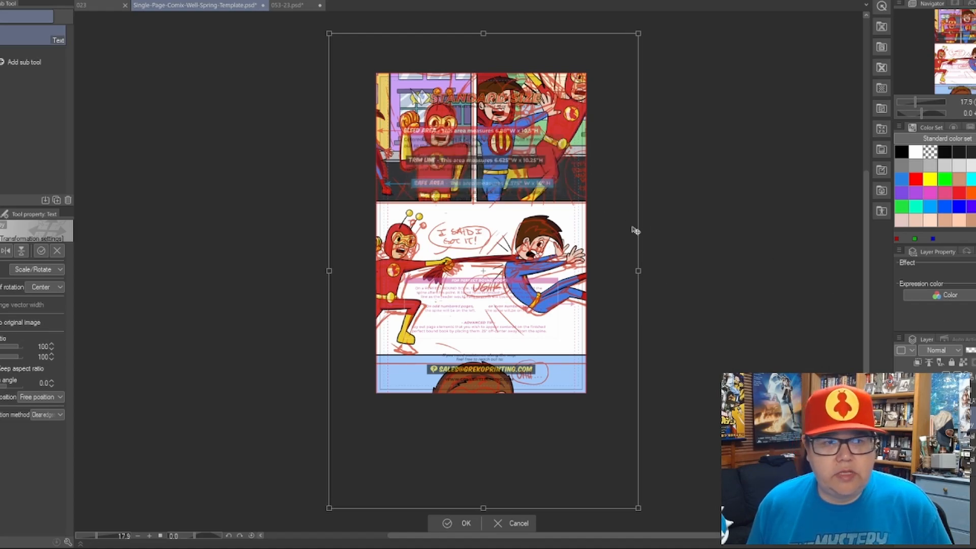
key(Escape)
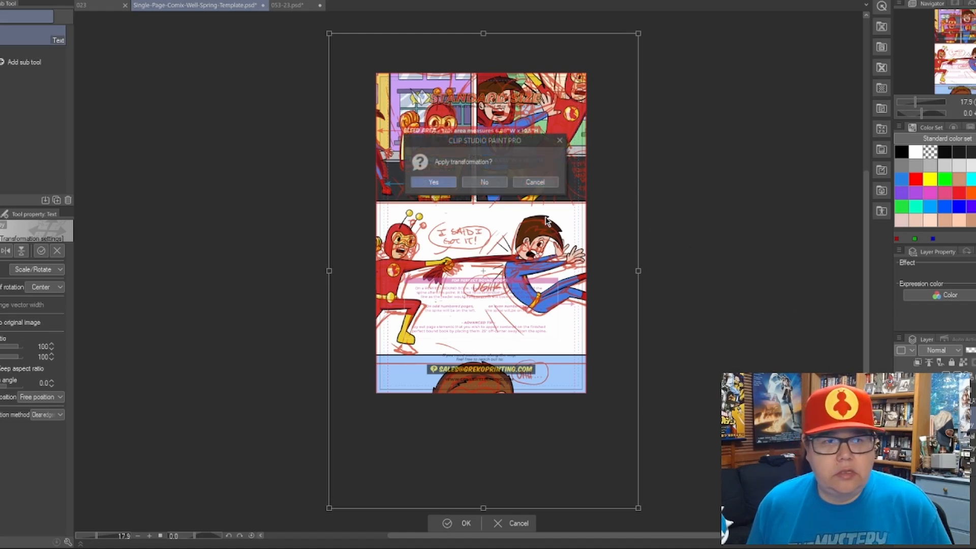
click(496, 183)
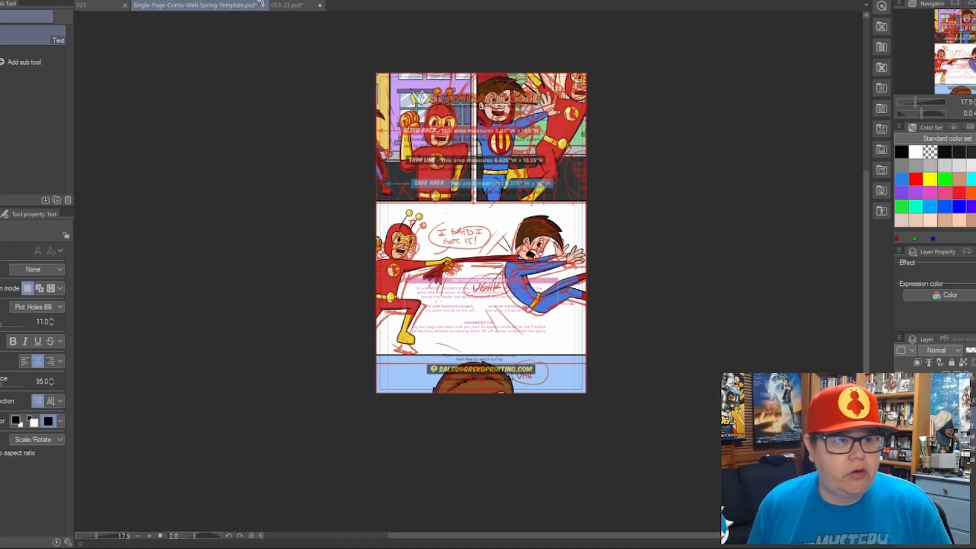
Scale the pasted page layer down proportionally to about 69% so all its panels fit inside the template page
key(ctrl+t)
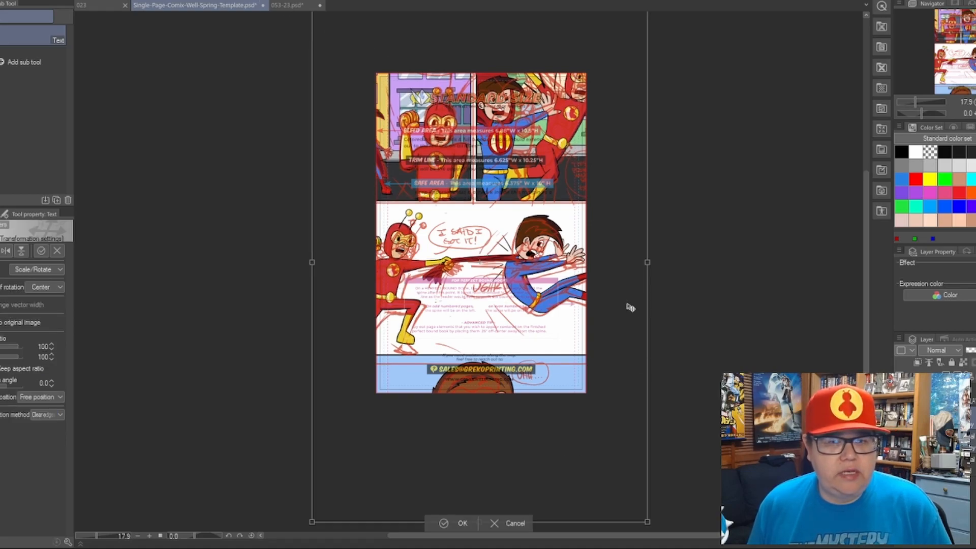
scroll(585, 219, down, 2)
drag(518, 83, 518, 113)
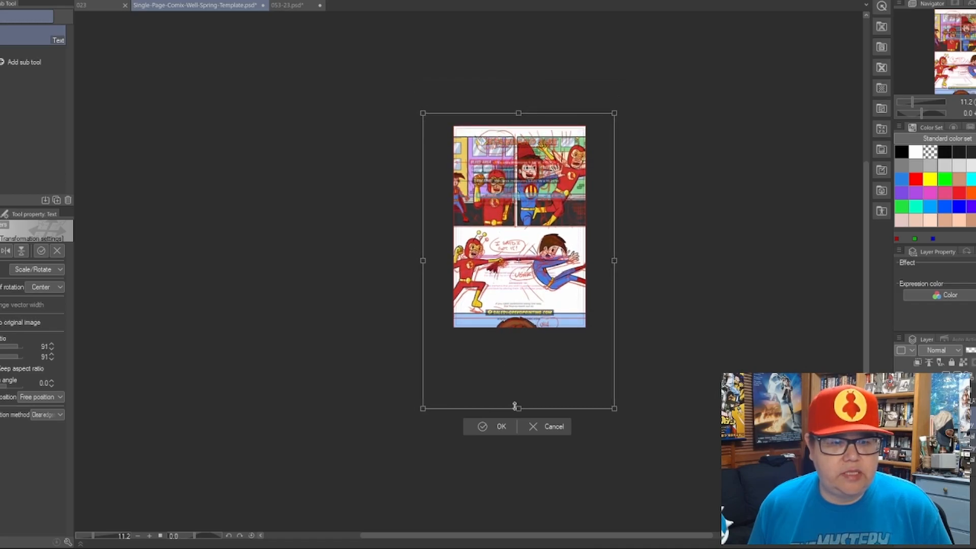
drag(517, 407, 517, 338)
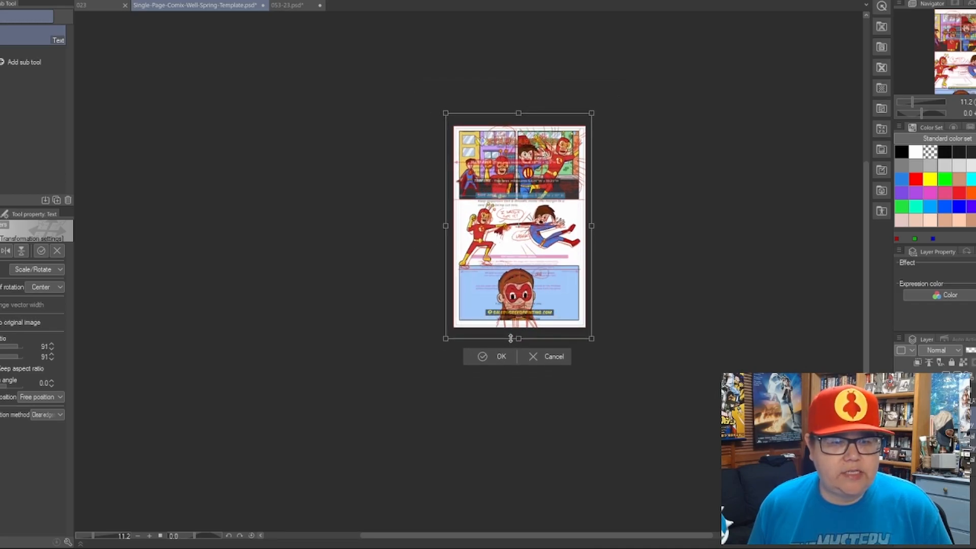
Fine-tune the page layer's scale to about 70% so the panel borders line up with the template's safe-area guides
scroll(506, 247, up, 5)
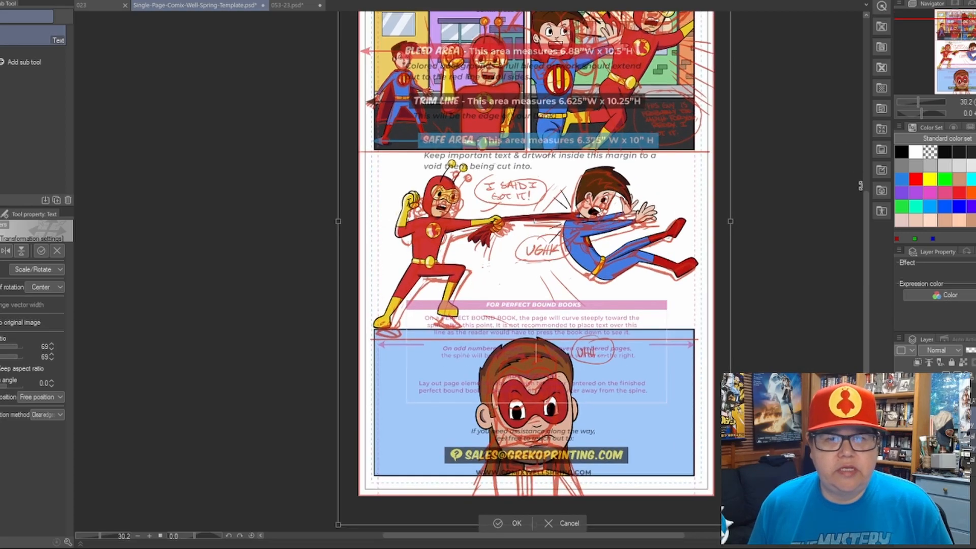
scroll(660, 318, up, 1)
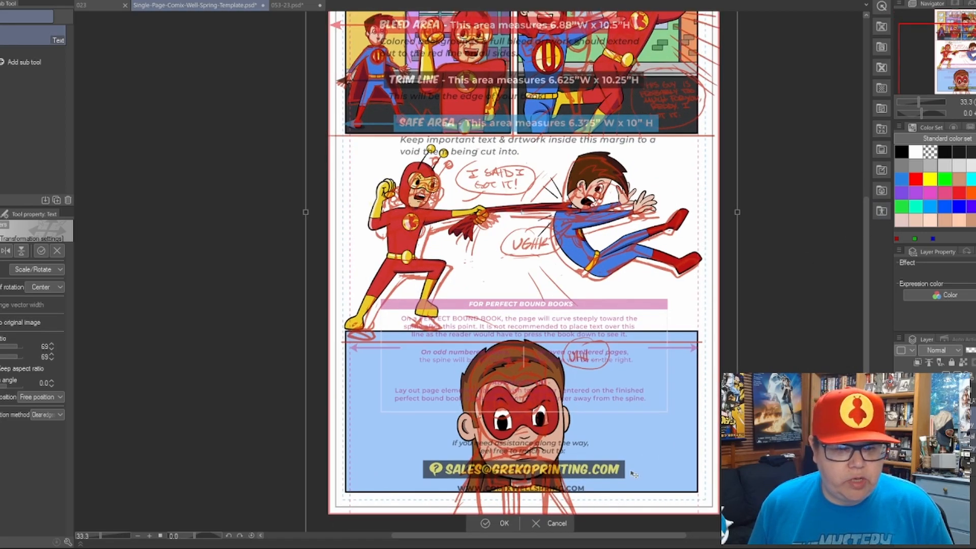
drag(737, 212, 742, 212)
drag(305, 212, 305, 210)
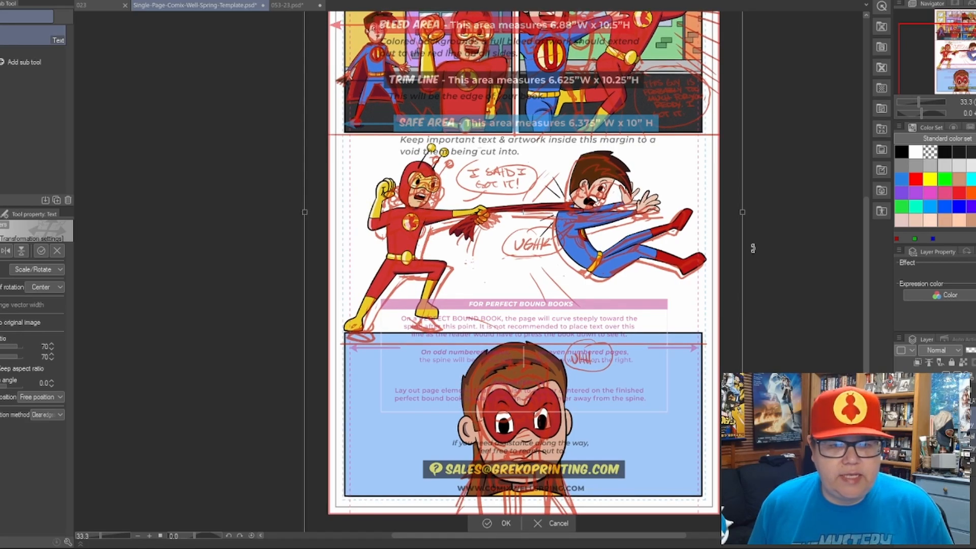
drag(865, 246, 877, 176)
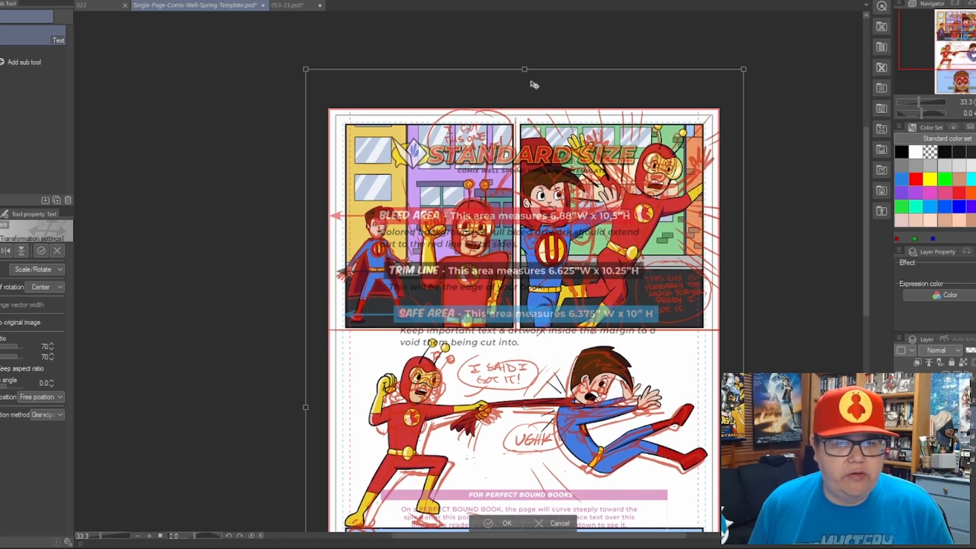
drag(522, 67, 524, 65)
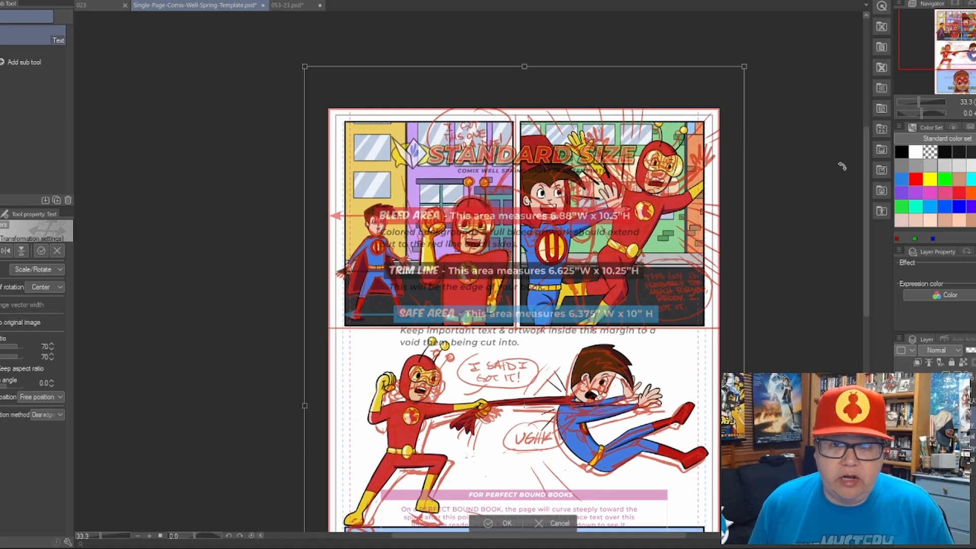
drag(866, 162, 857, 251)
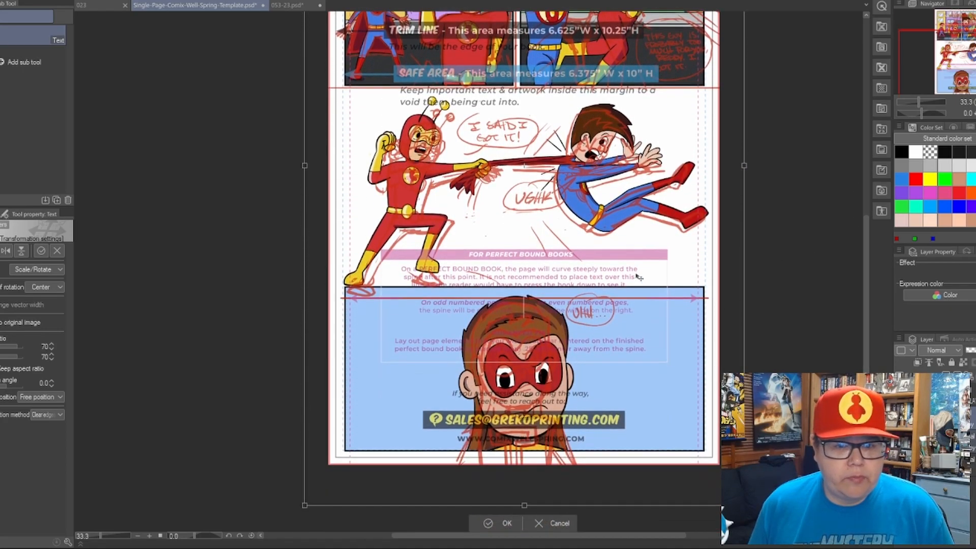
Nudge the scaled page horizontally to centre it within the safe area and apply the transformation
key(Left)
key(Left)
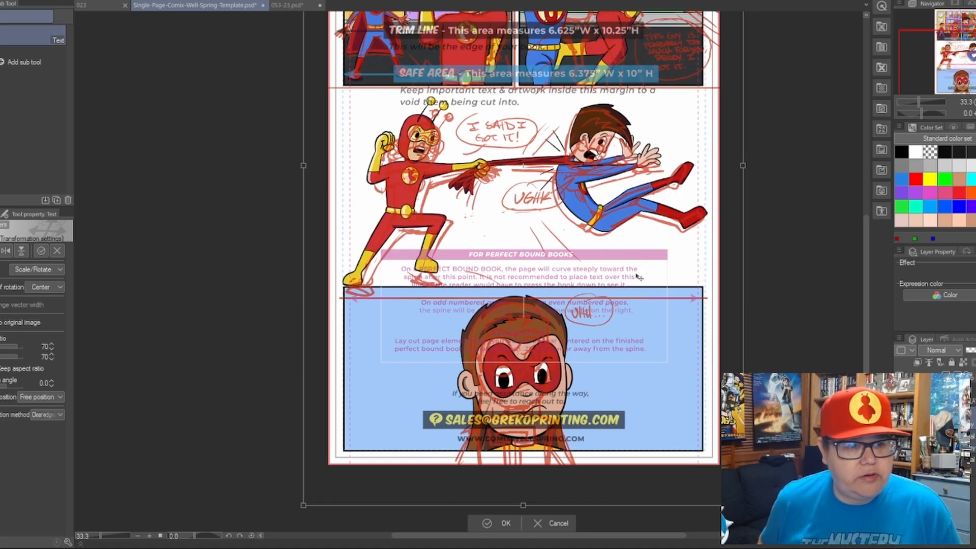
key(Right)
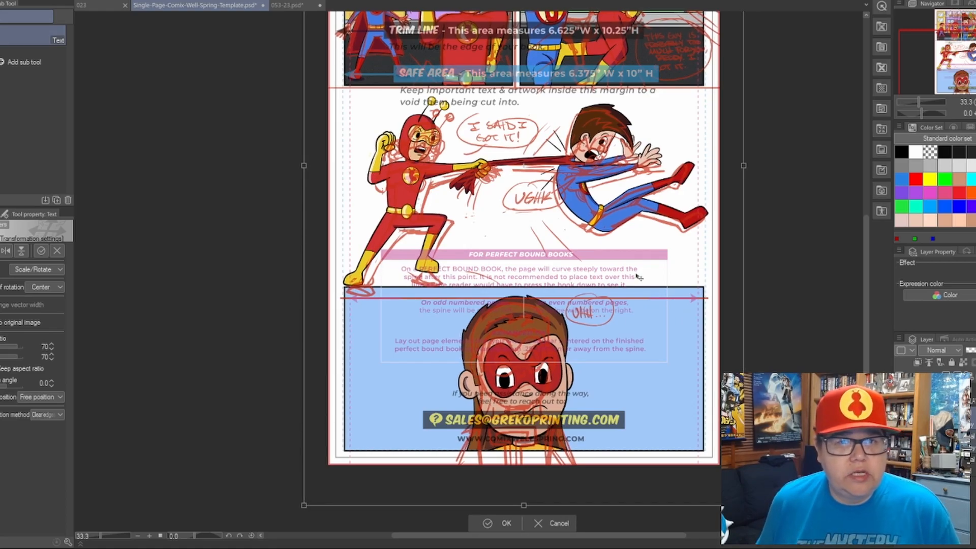
drag(870, 257, 874, 211)
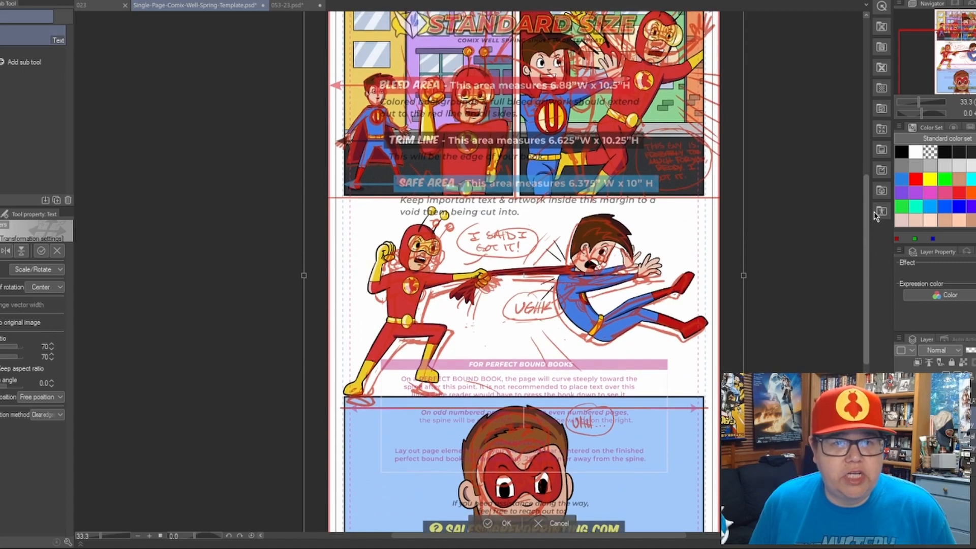
scroll(722, 293, down, 1)
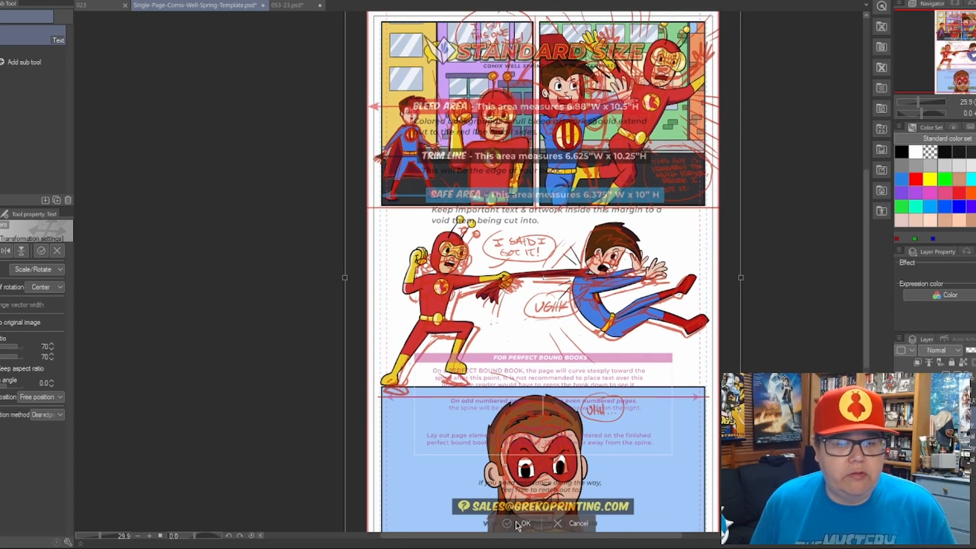
key(Return)
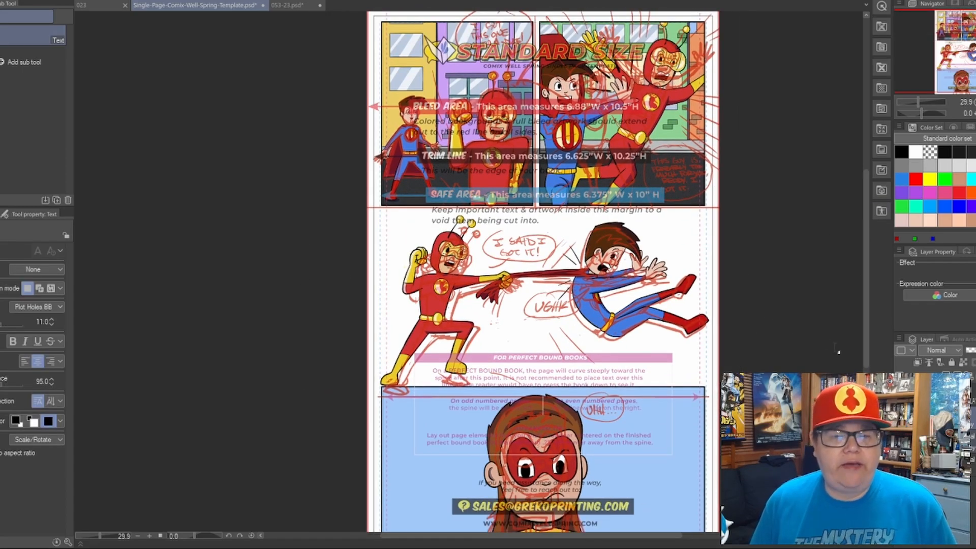
Hide the template guide overlay, and close the template and 053-23.psd without saving so only page 023 stays open
click(901, 399)
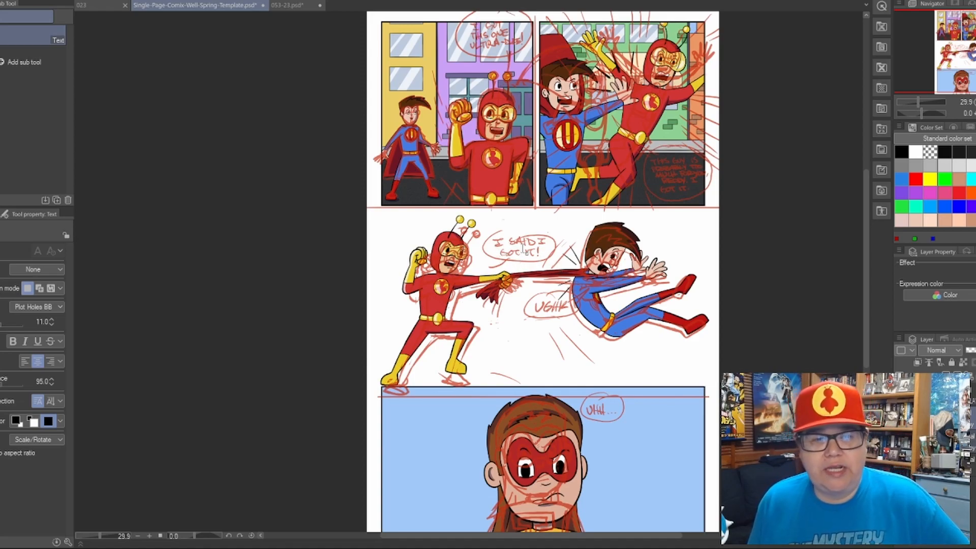
click(260, 4)
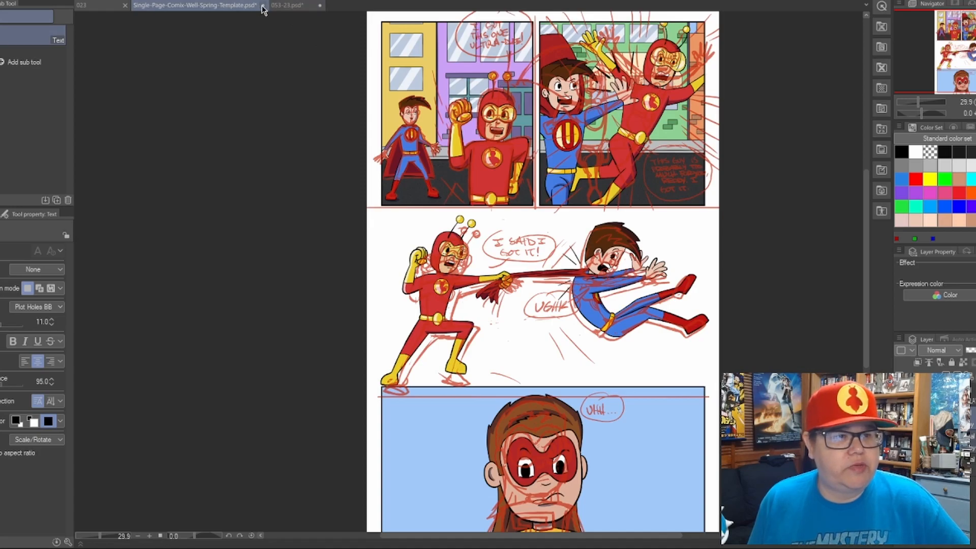
click(537, 185)
click(182, 5)
click(487, 183)
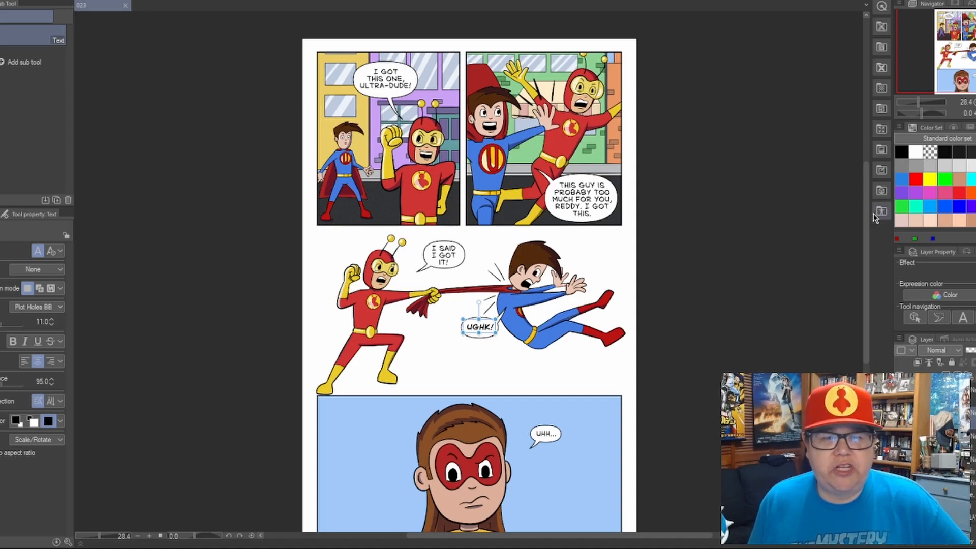
Add the text "UHH..." in the last panel of page 023, below the existing speech balloon
scroll(869, 214, down, 1)
drag(868, 223, 868, 225)
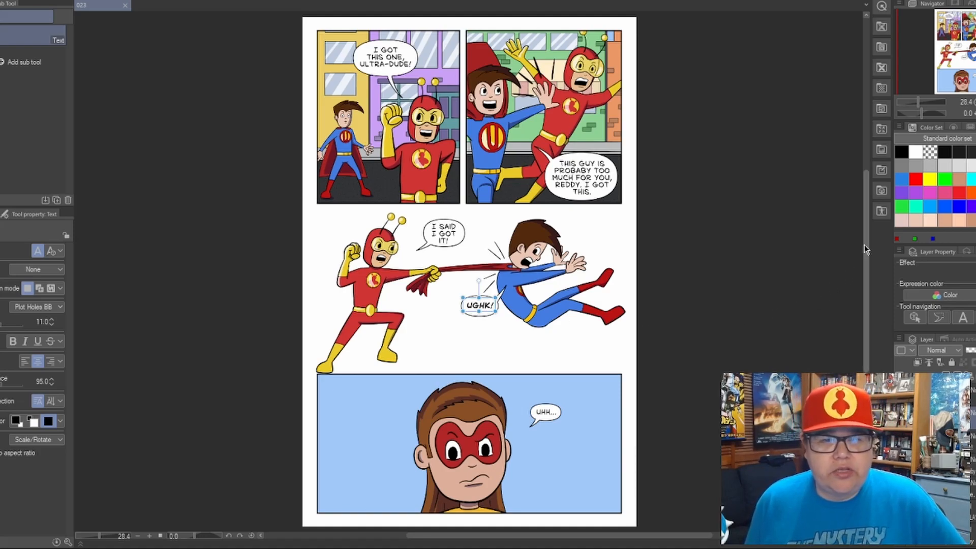
drag(864, 244, 863, 269)
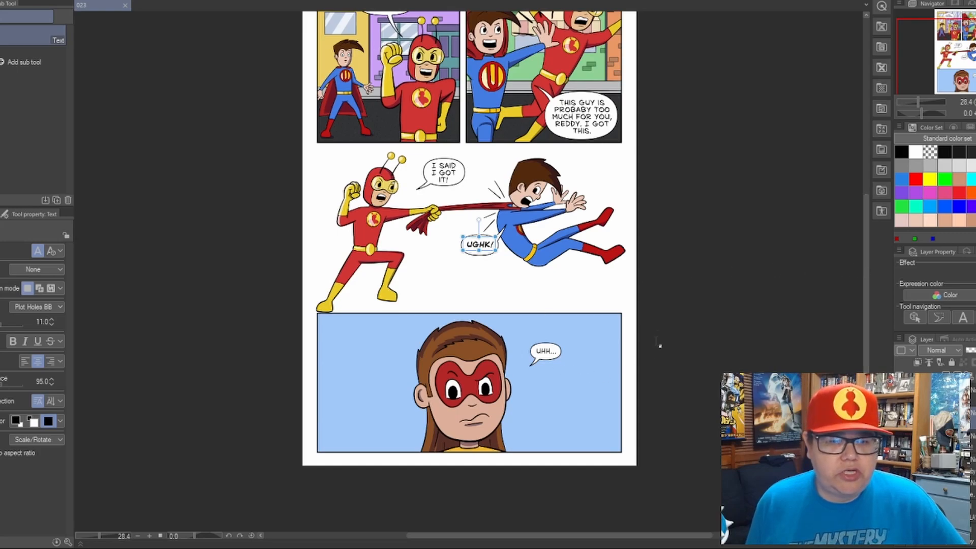
scroll(538, 351, up, 4)
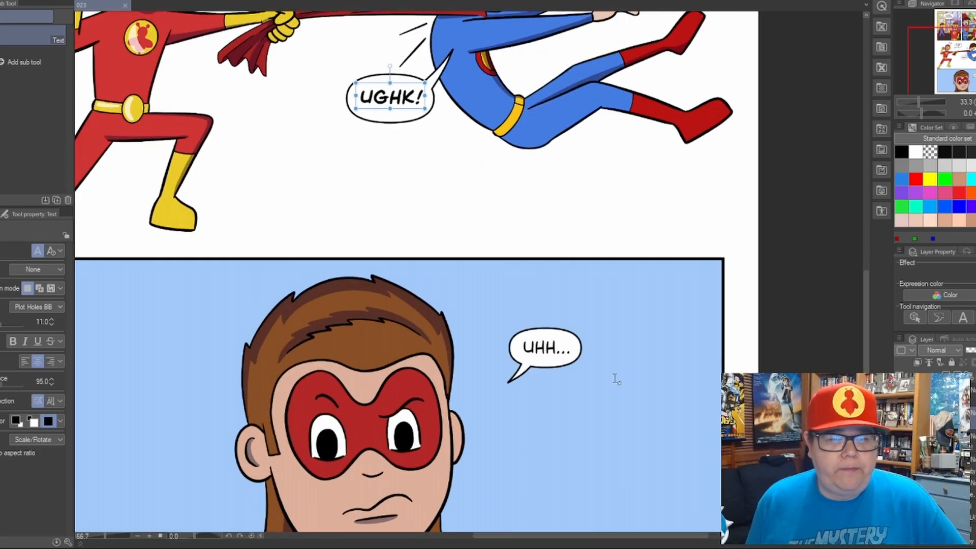
scroll(866, 346, down, 3)
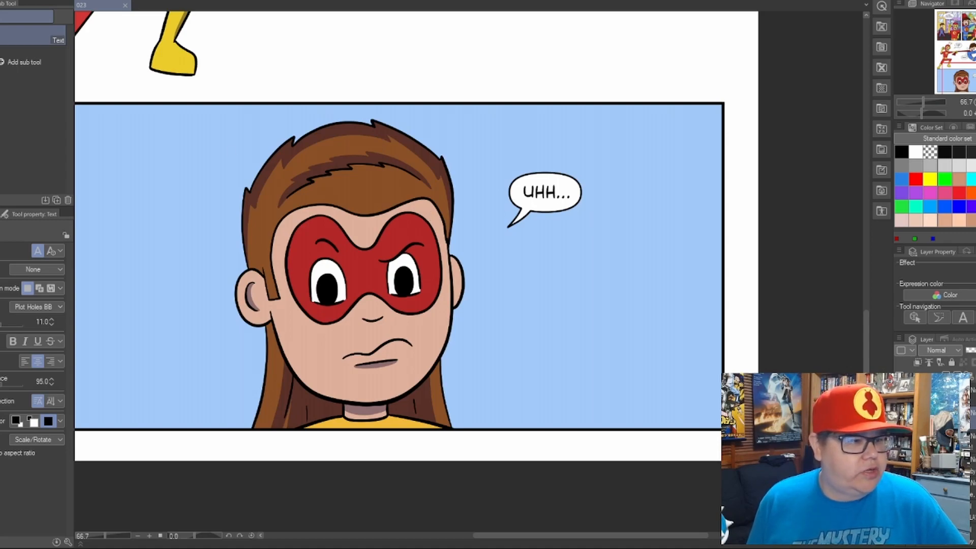
click(558, 276)
text(UHH)
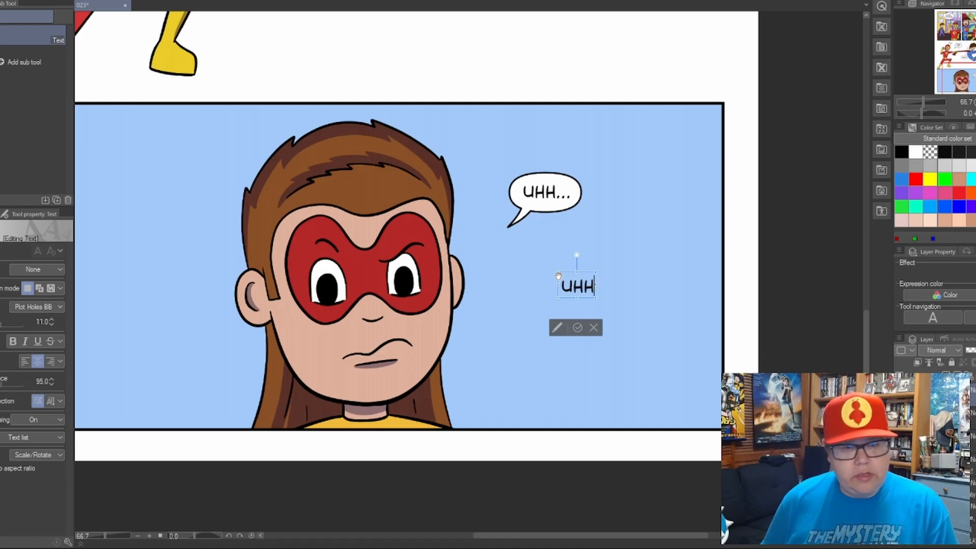
text(...)
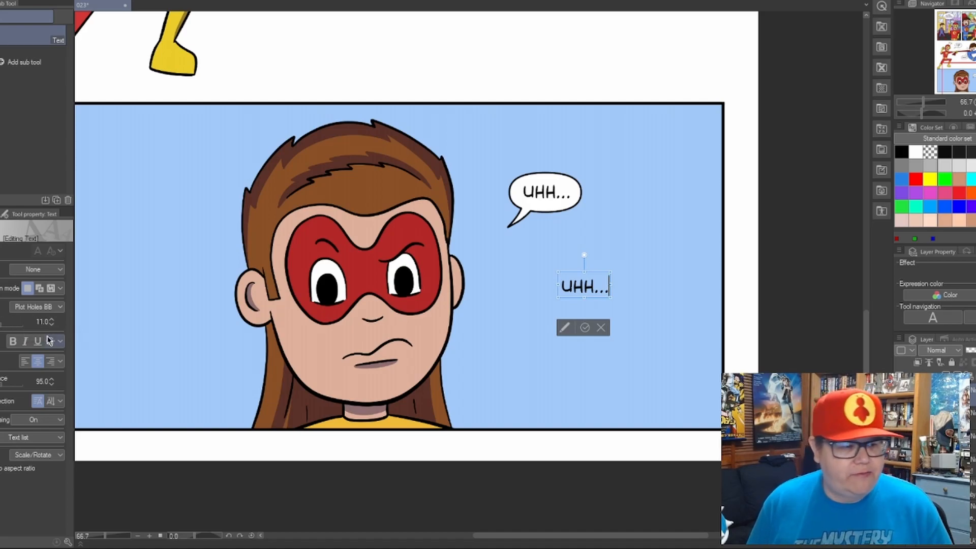
click(585, 329)
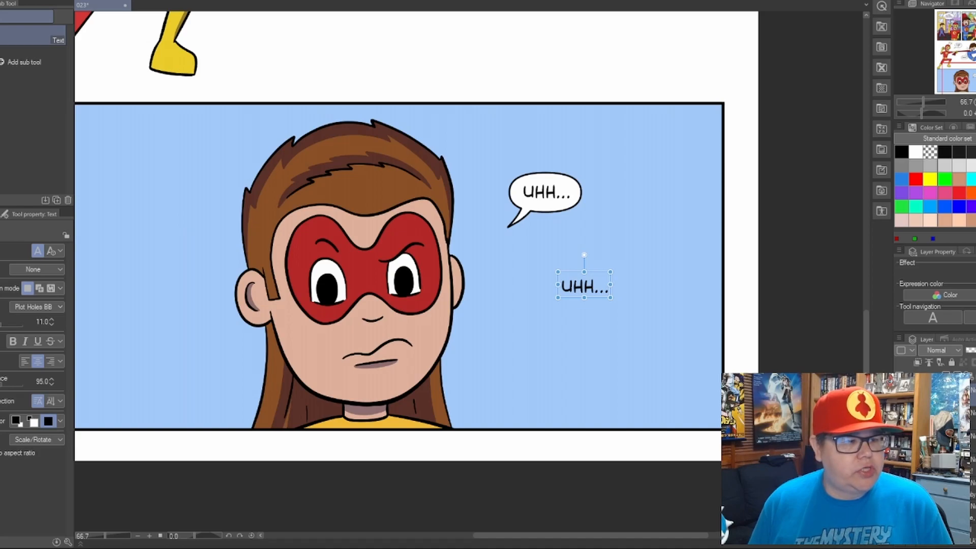
Draw a rounded balloon around the new "UHH..." text in the last panel
click(0, 203)
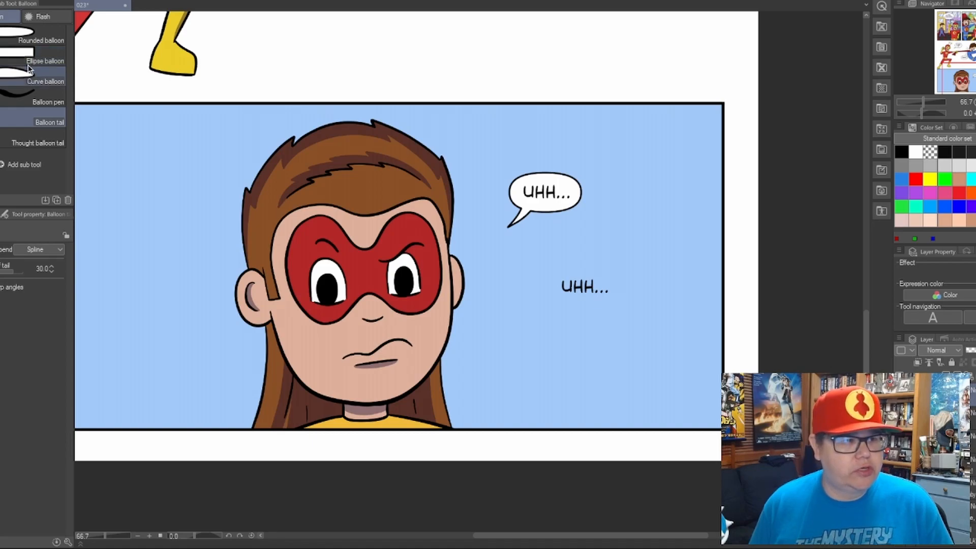
click(29, 37)
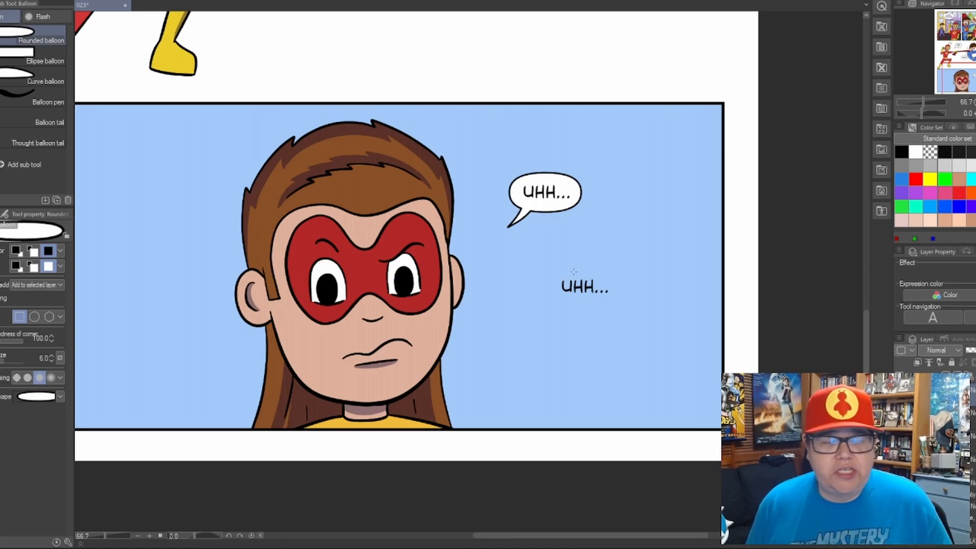
drag(550, 271, 646, 311)
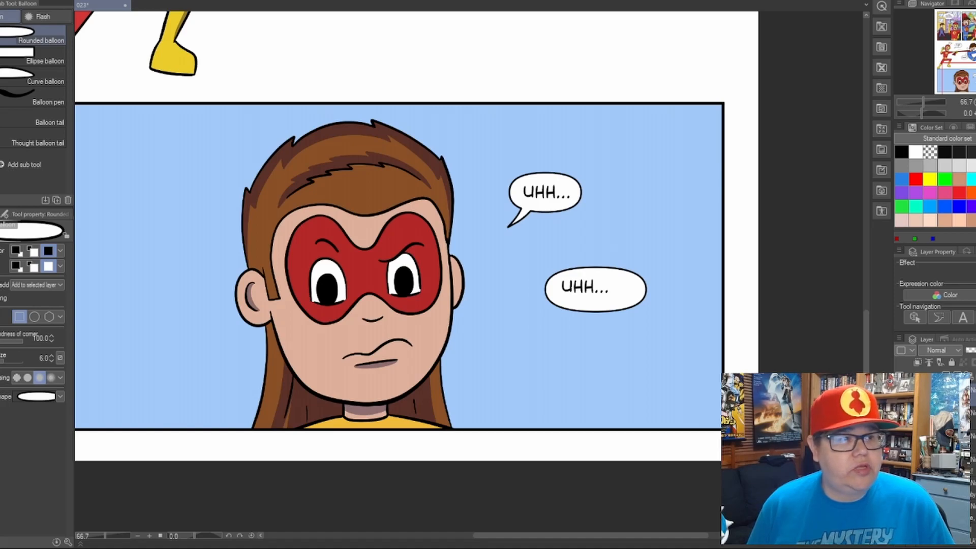
Enlarge the new "UHH..." text to about size 15.9 and centre it inside its balloon
key(o)
double_click(576, 291)
drag(577, 290, 644, 262)
drag(597, 297, 588, 299)
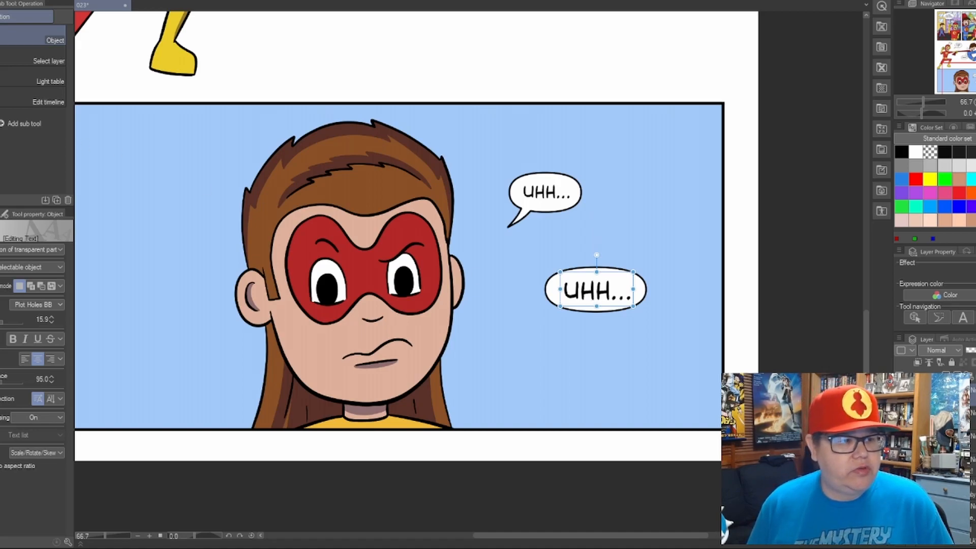
Try a straight balloon tail from the lower "UHH..." balloon toward the character's mouth, and undo it
key(t)
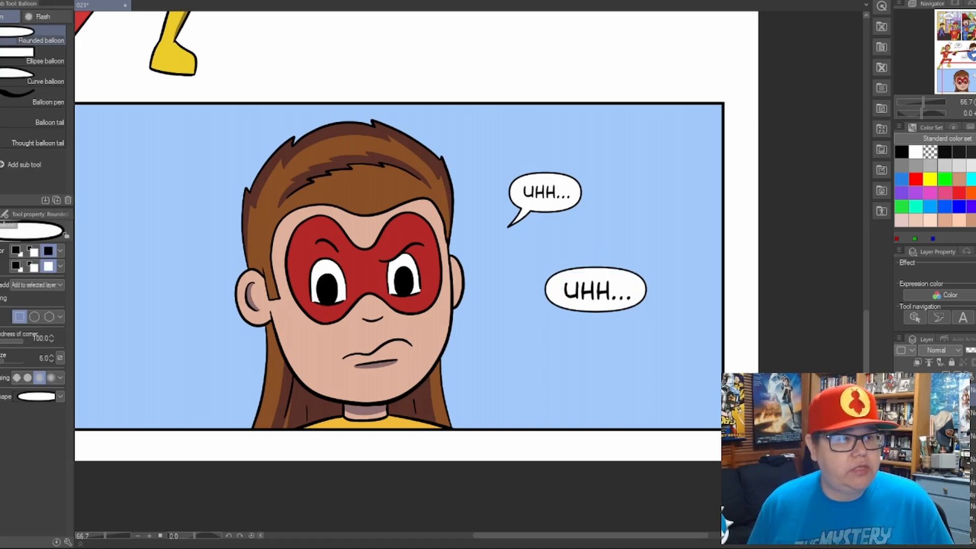
click(31, 121)
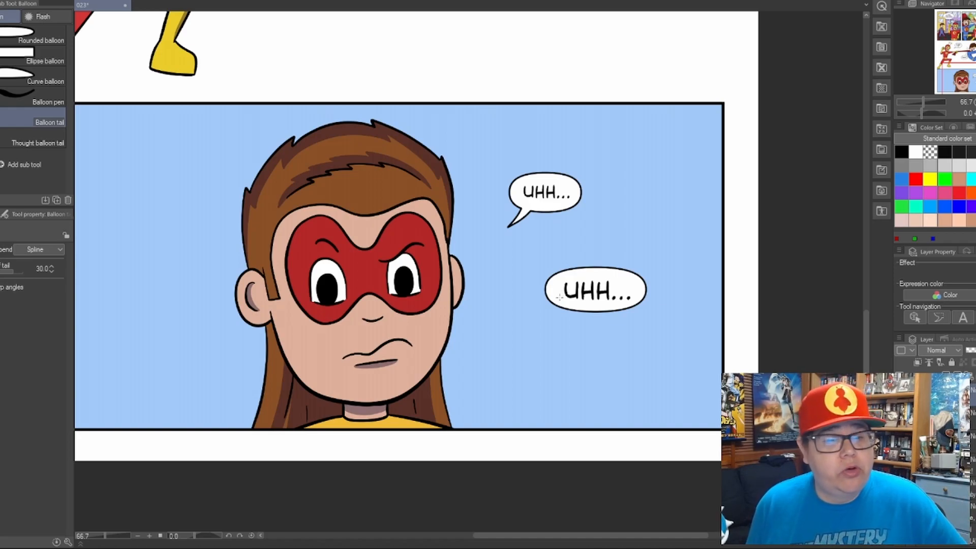
click(561, 300)
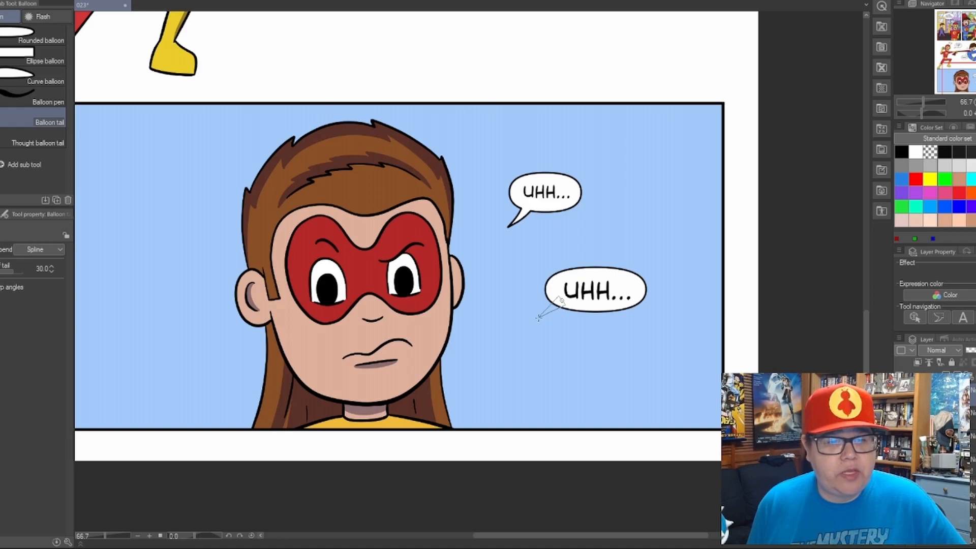
double_click(491, 342)
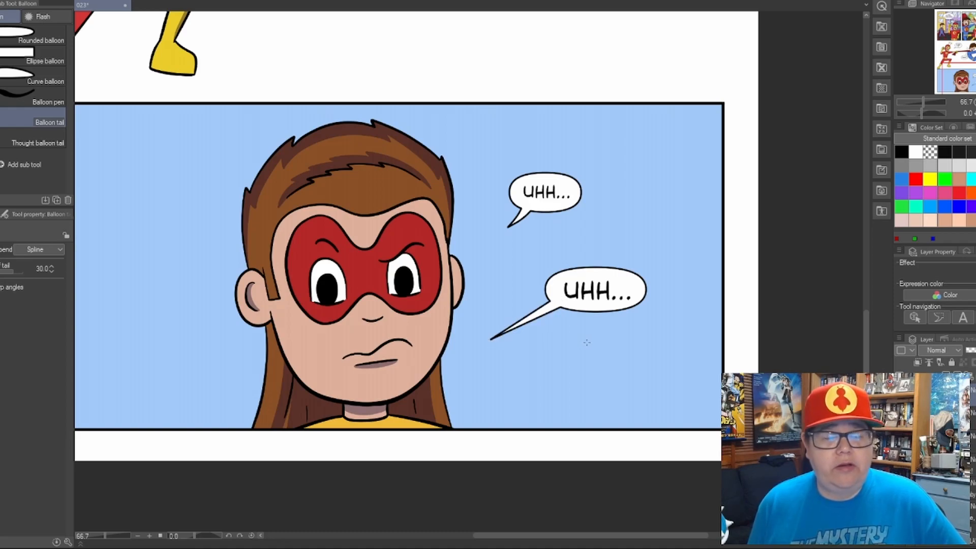
key(ctrl+z)
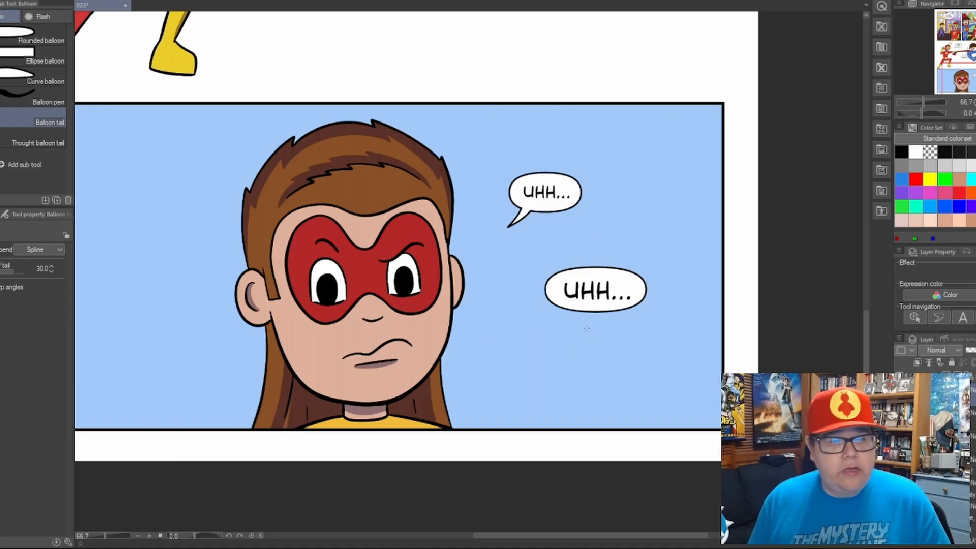
Add a curved spline tail to the lower "UHH..." balloon, bending down toward the character's mouth
click(563, 300)
click(543, 326)
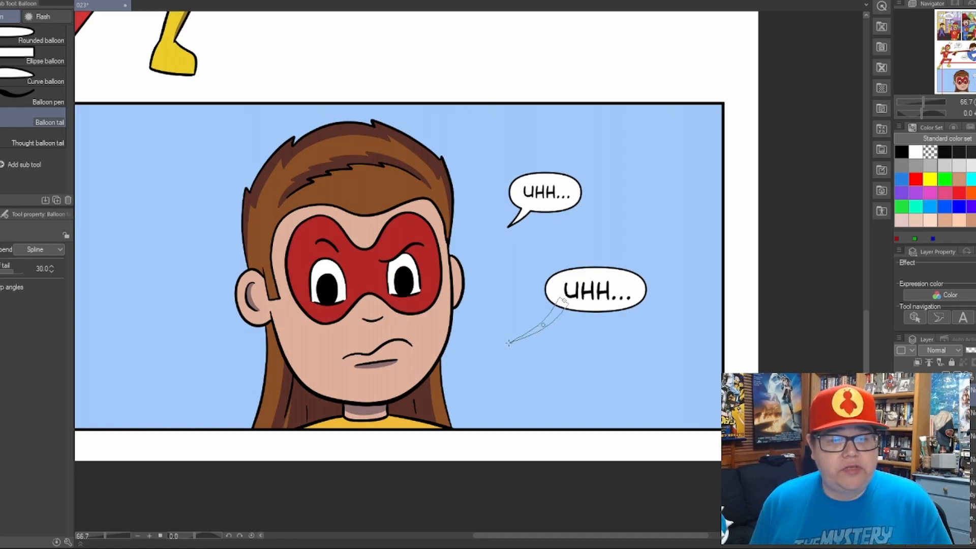
double_click(508, 343)
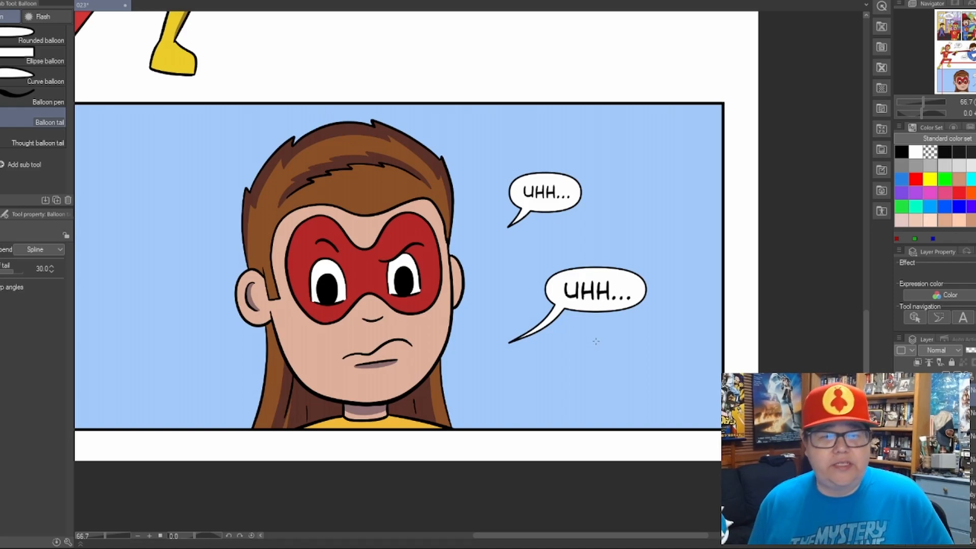
Start saving a duplicate of page 023 in TIFF format and look through the pages in ISSUE 2's TIFFs folder
drag(865, 324, 905, 135)
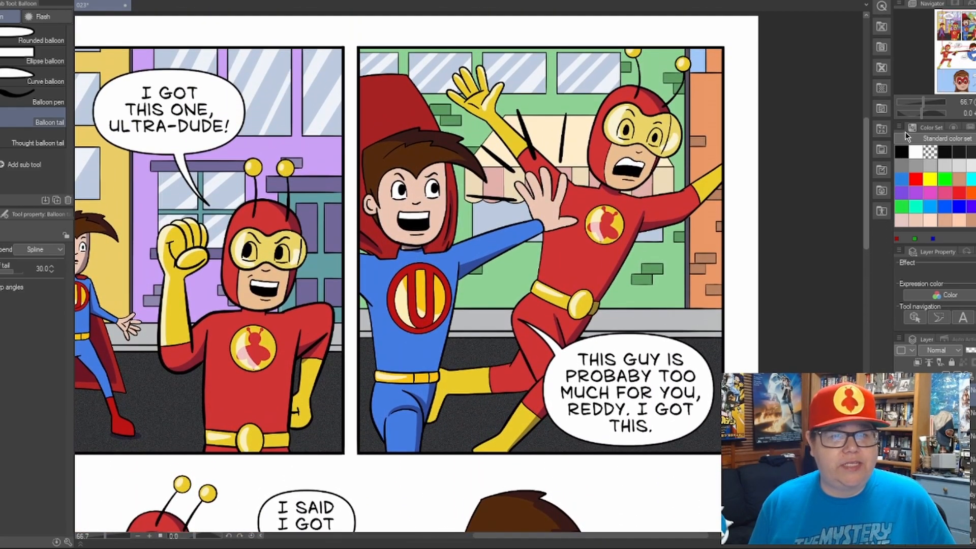
scroll(535, 245, down, 2)
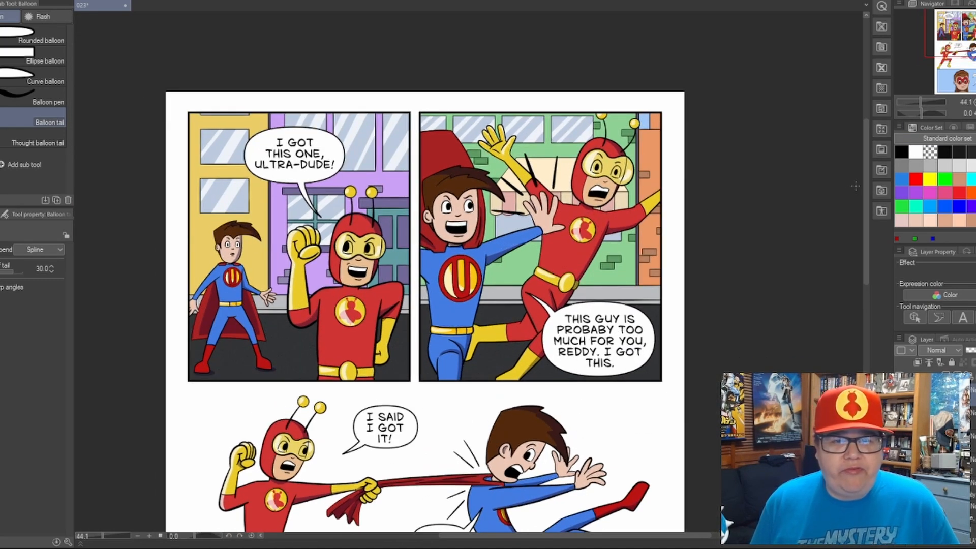
drag(865, 175, 868, 207)
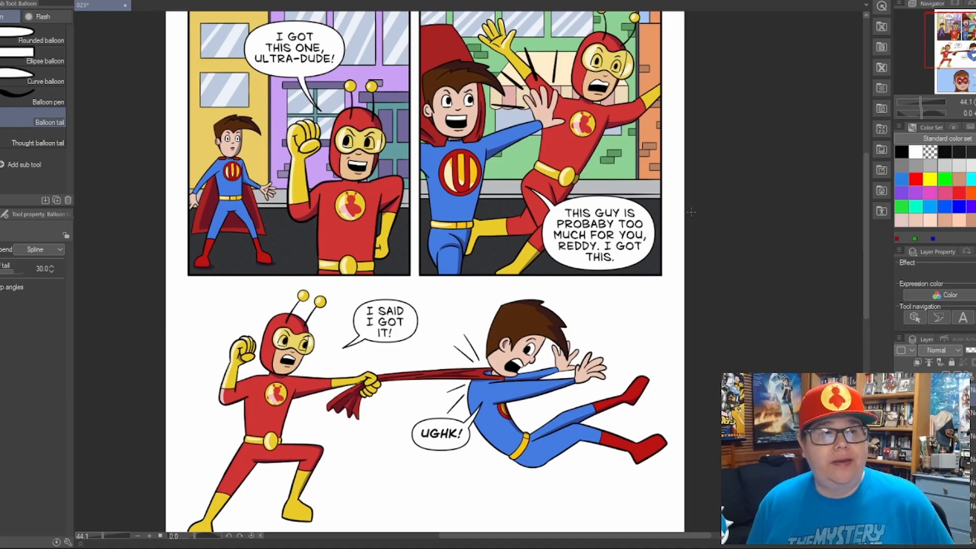
click(1, 1)
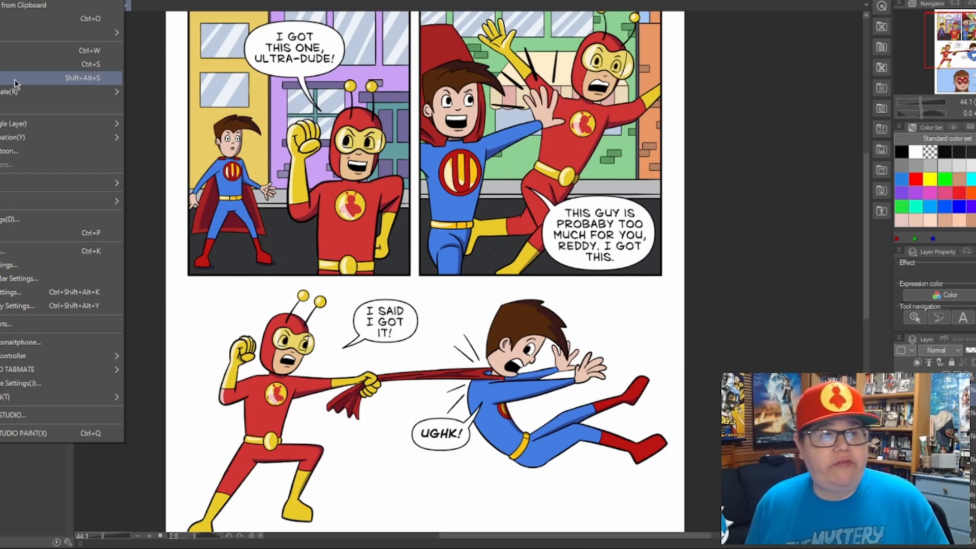
mouse_move(13, 94)
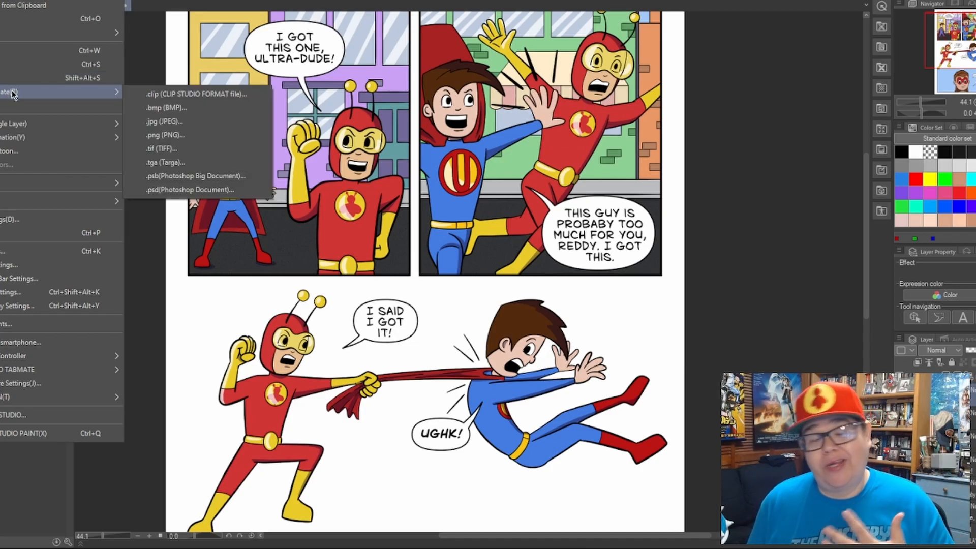
click(167, 149)
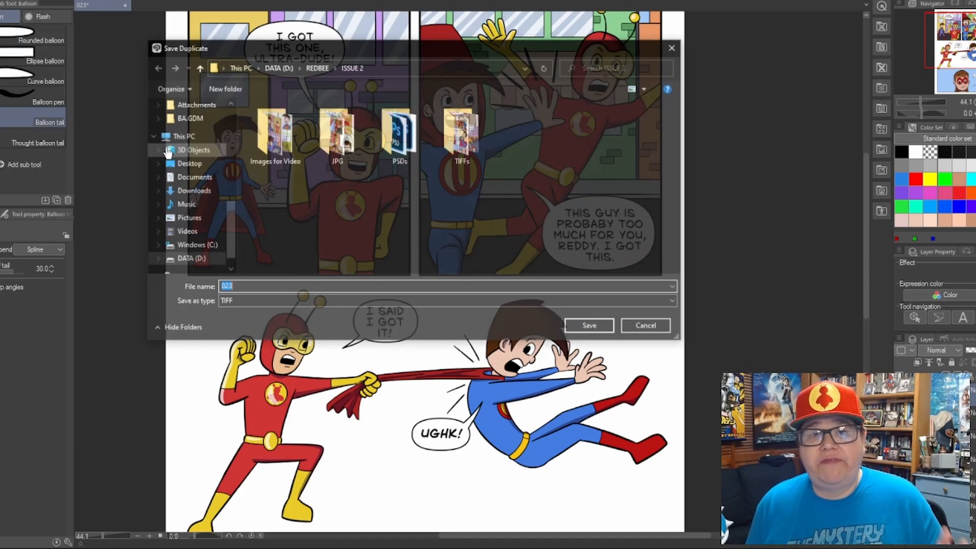
double_click(459, 131)
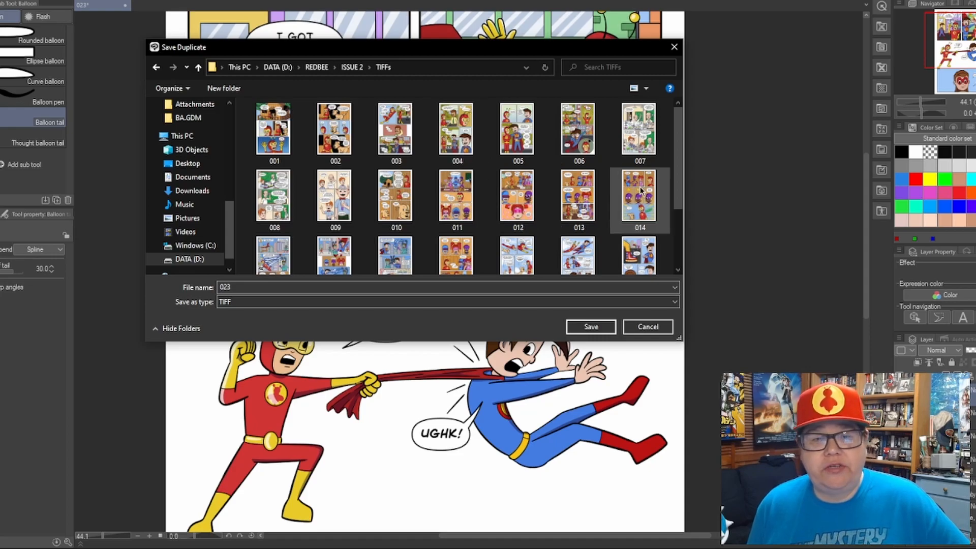
mouse_move(679, 188)
mouse_down()
mouse_move(673, 247)
mouse_move(689, 182)
mouse_up()
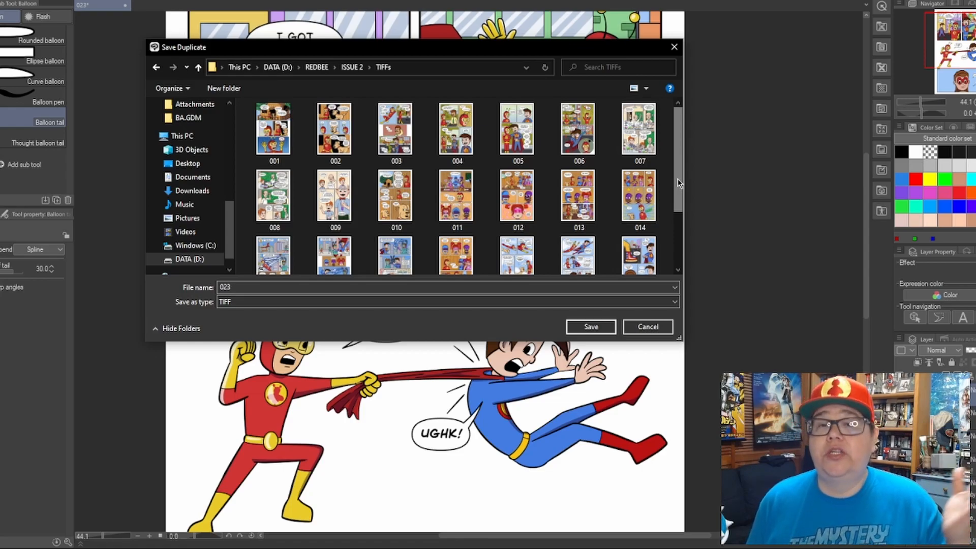
drag(678, 178, 678, 234)
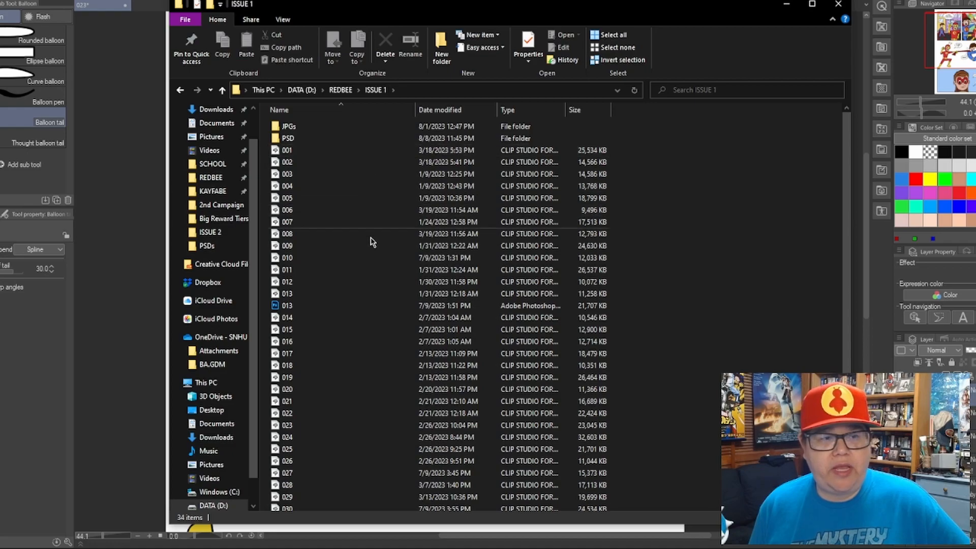
In File Explorer, look through the PSD and JPGs folders of REDBEE's ISSUE 1 and return to the ISSUE 1 folder
click(299, 141)
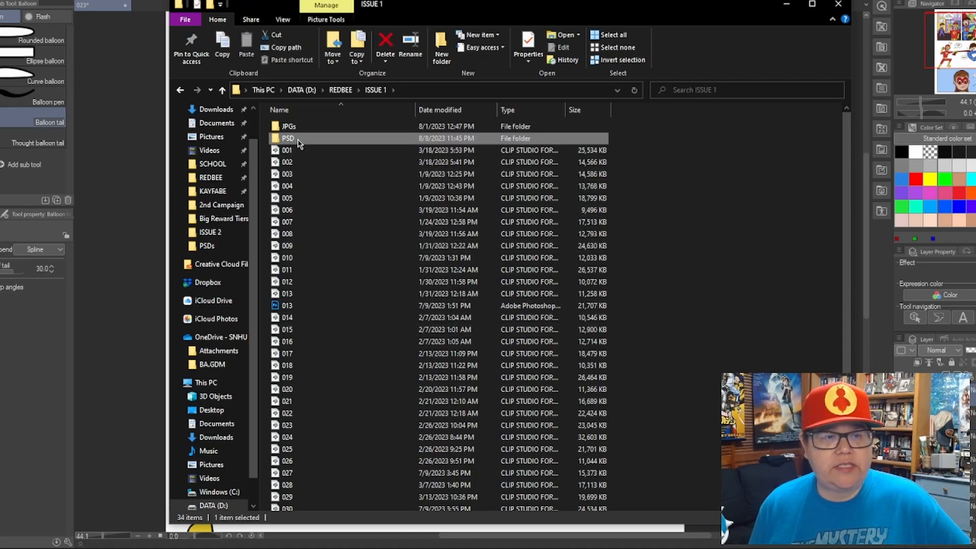
double_click(298, 140)
click(179, 89)
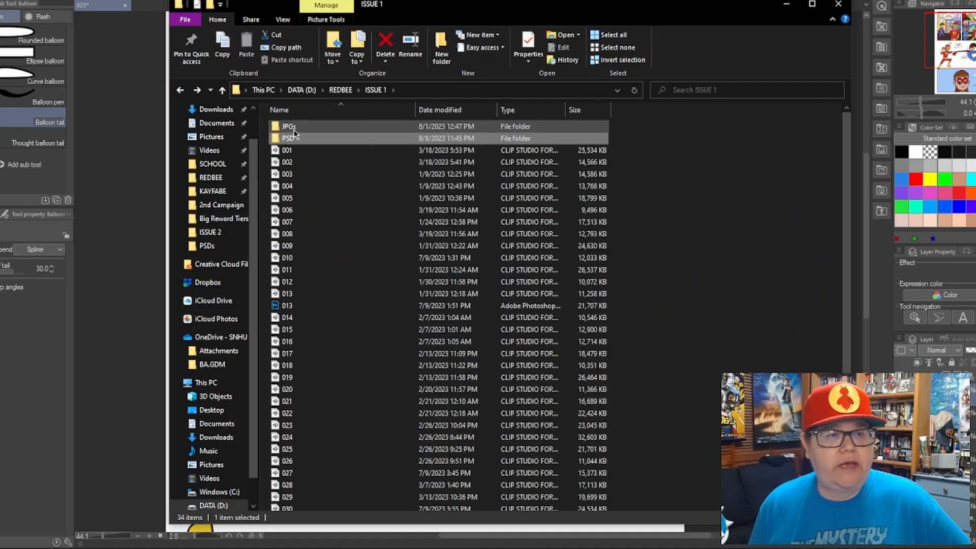
double_click(290, 127)
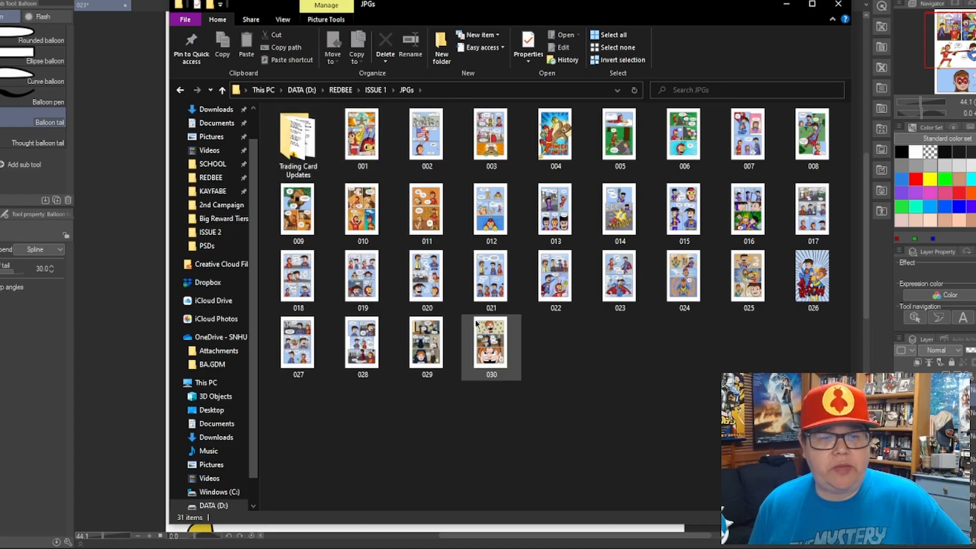
click(180, 89)
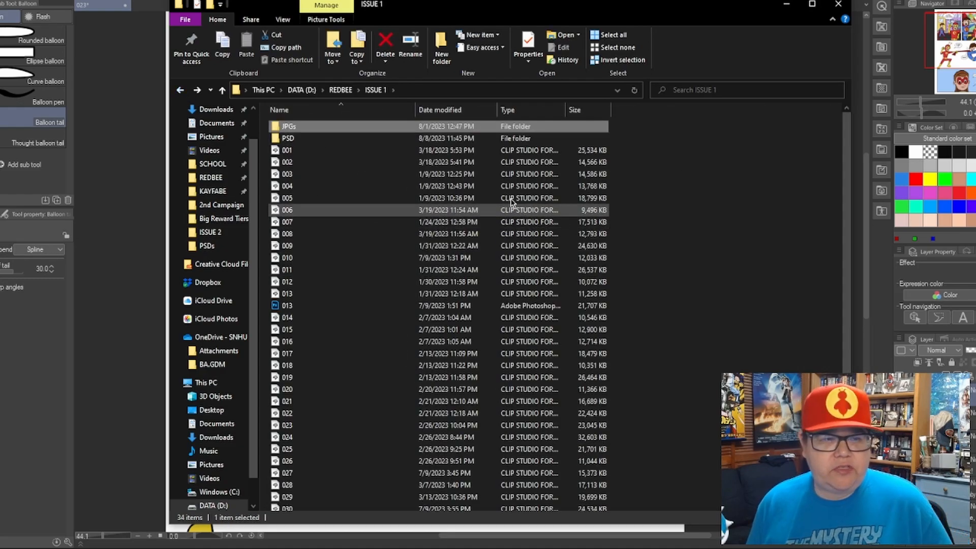
double_click(298, 128)
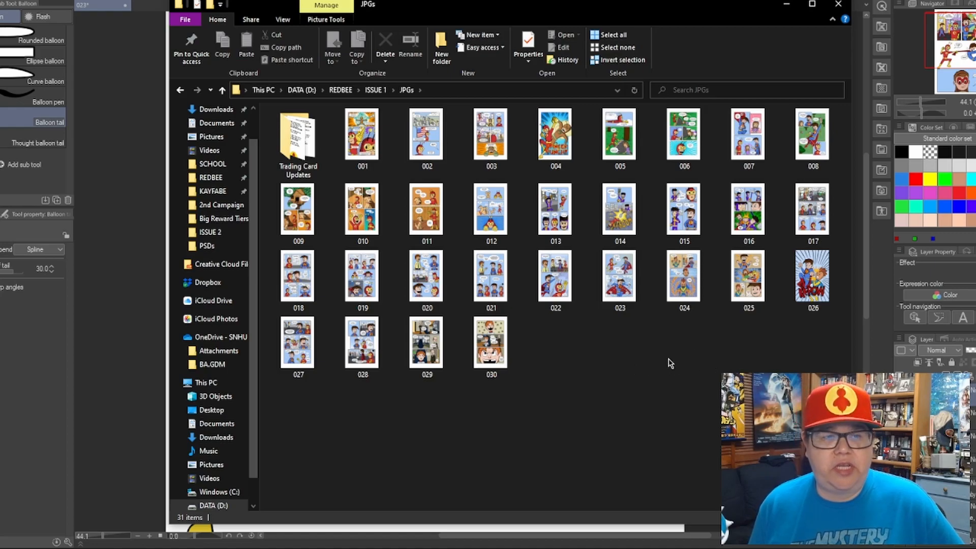
click(180, 90)
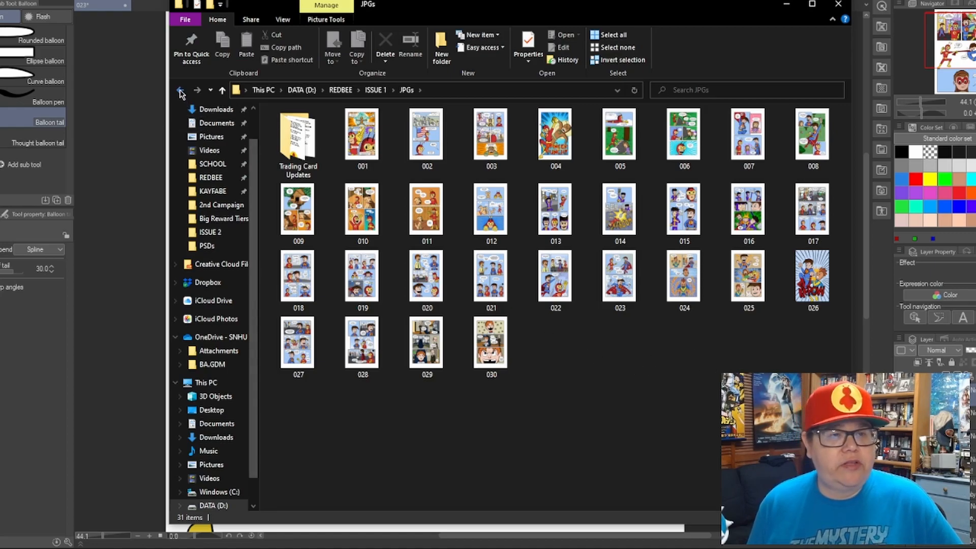
Show the option for sending ISSUE 1's JPGs folder to a compressed (zipped) folder, and dismiss it without applying it
mouse_move(366, 146)
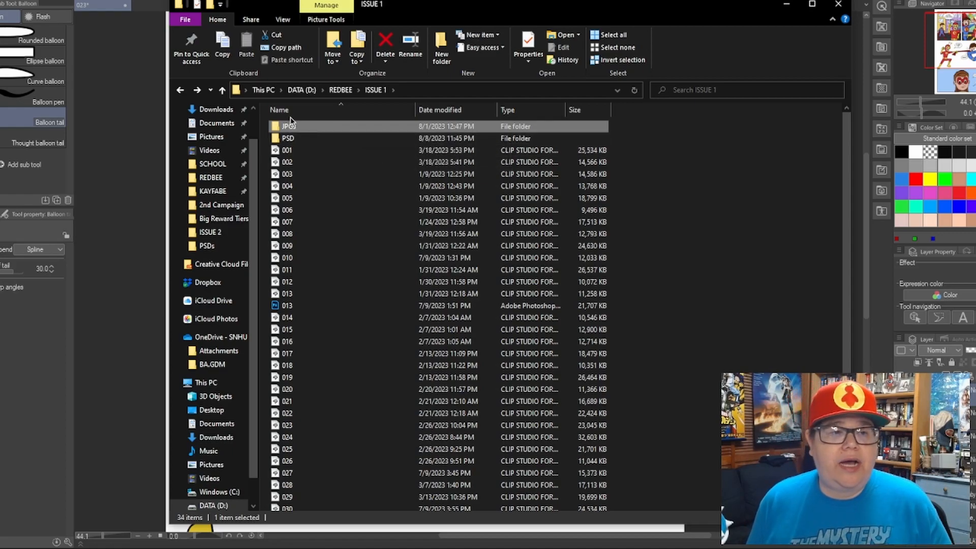
mouse_move(299, 133)
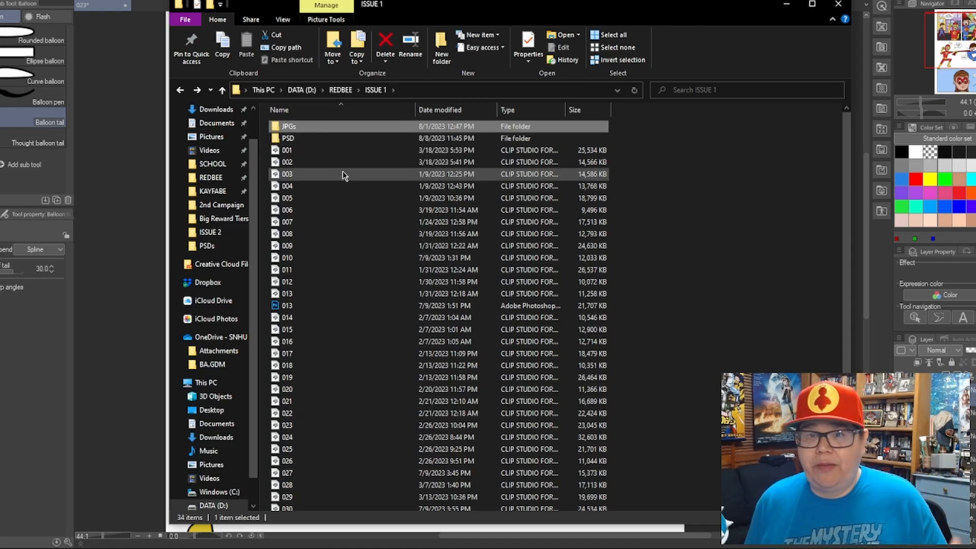
mouse_move(344, 172)
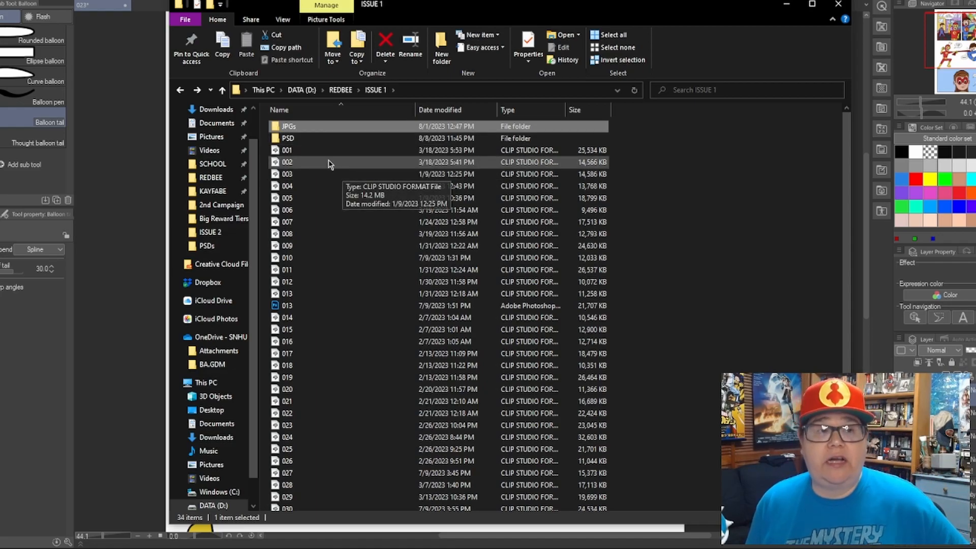
right_click(285, 128)
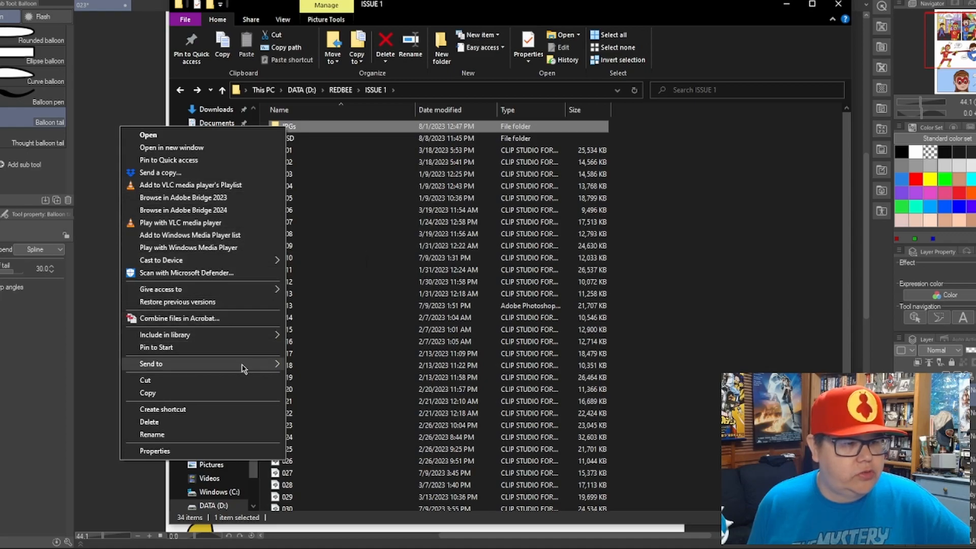
mouse_move(247, 369)
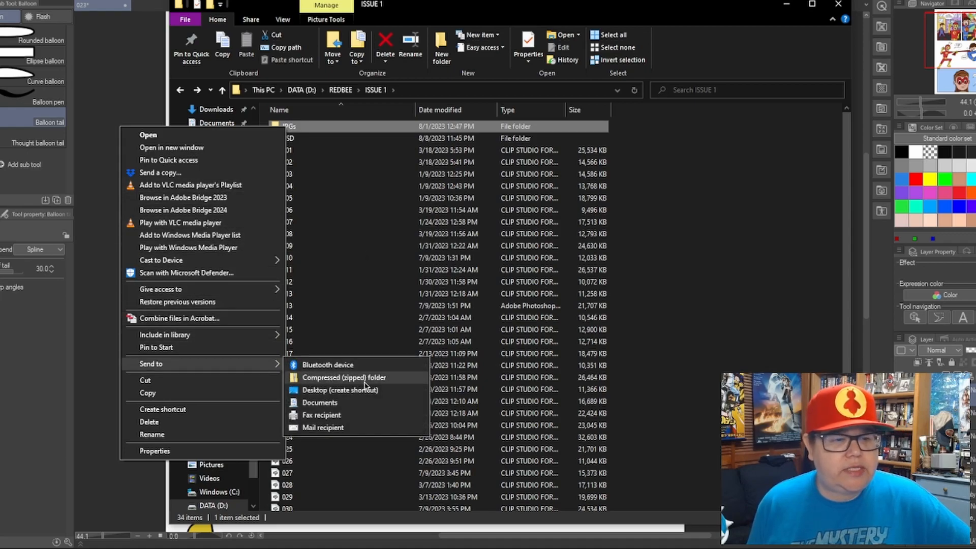
click(686, 56)
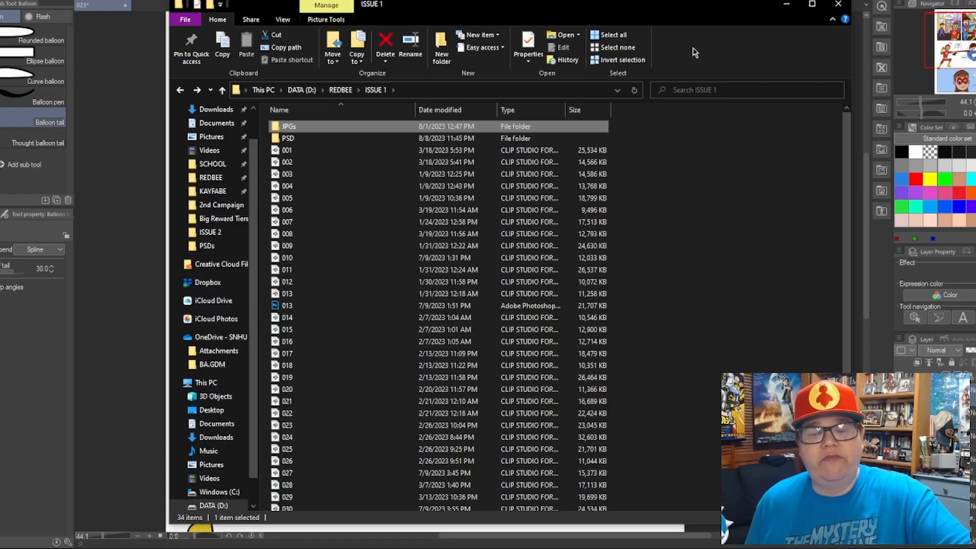